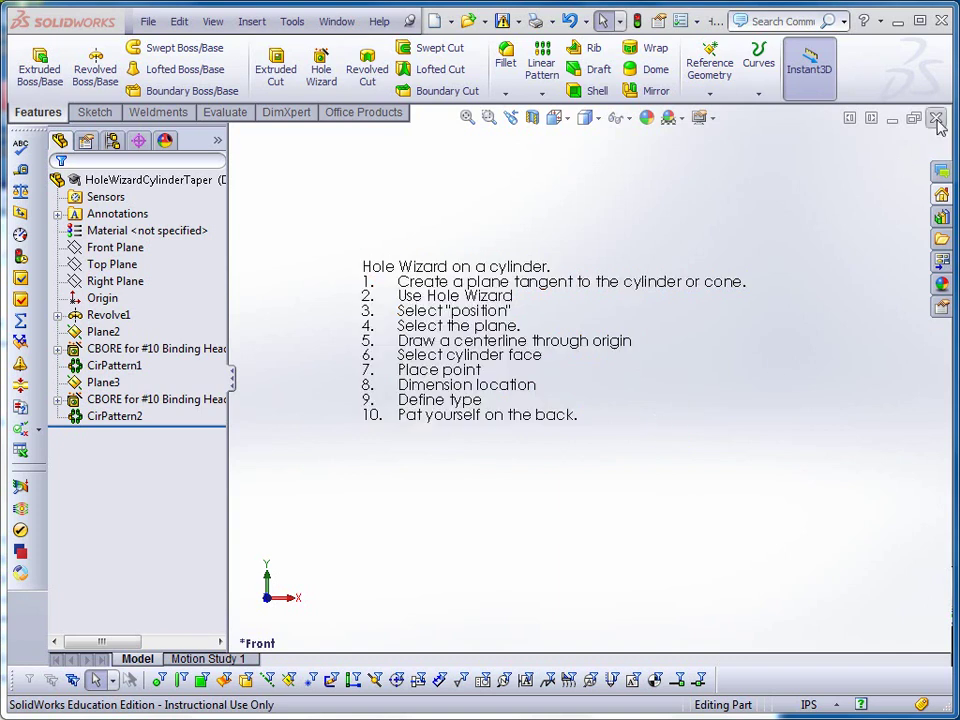
# Minimize the Hole Wizard notes document and show the whole stepped shaft part in the Top view.
pyautogui.click(892, 119)
pyautogui.scroll(2, 795, 562)
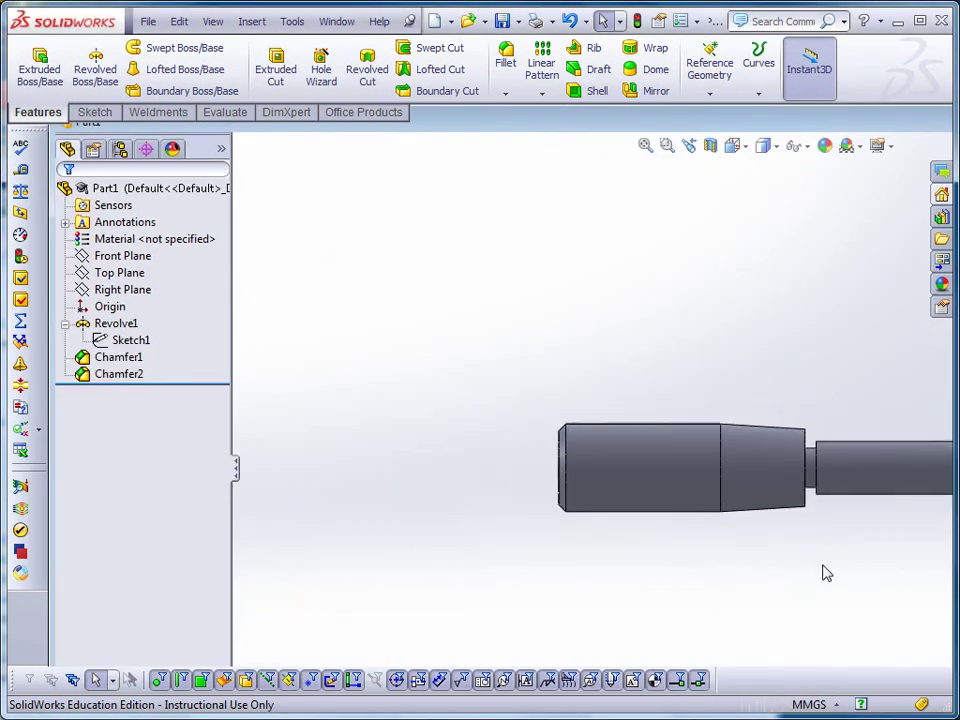
pyautogui.scroll(-3, 825, 570)
pyautogui.scroll(2, 890, 502)
pyautogui.scroll(-1, 896, 480)
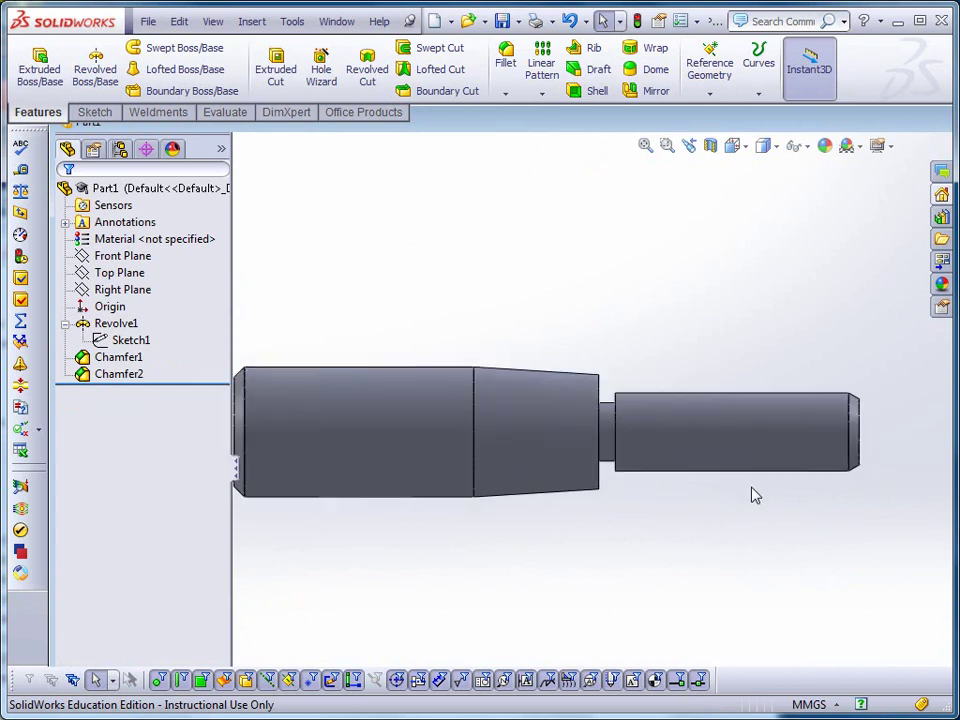
pyautogui.scroll(-1, 760, 490)
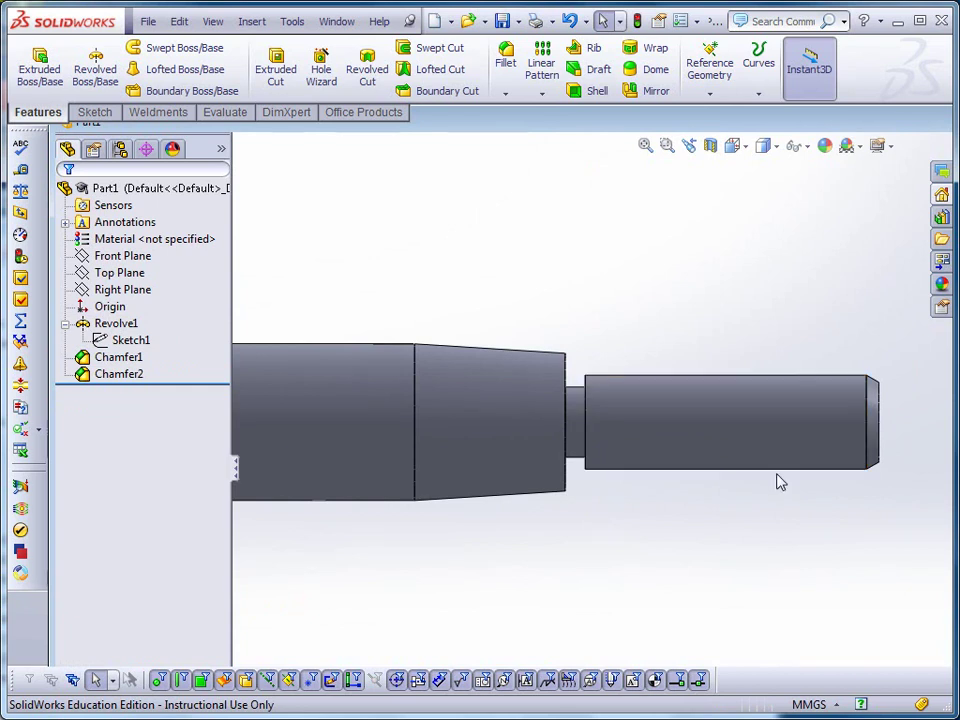
pyautogui.scroll(2, 780, 483)
pyautogui.click(742, 148)
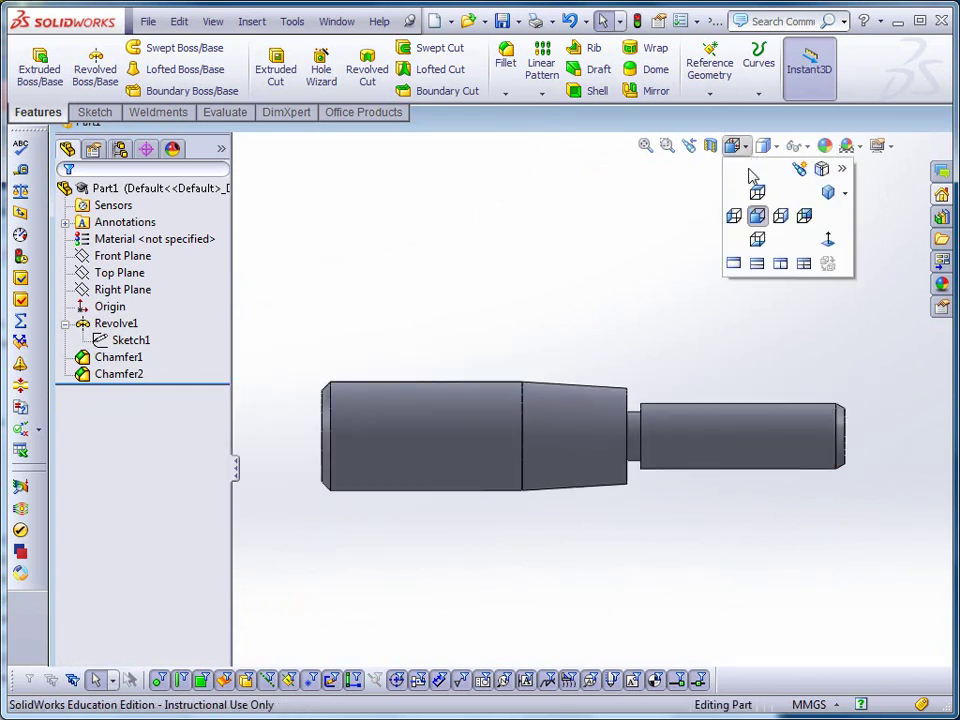
pyautogui.click(758, 196)
pyautogui.scroll(-2, 893, 560)
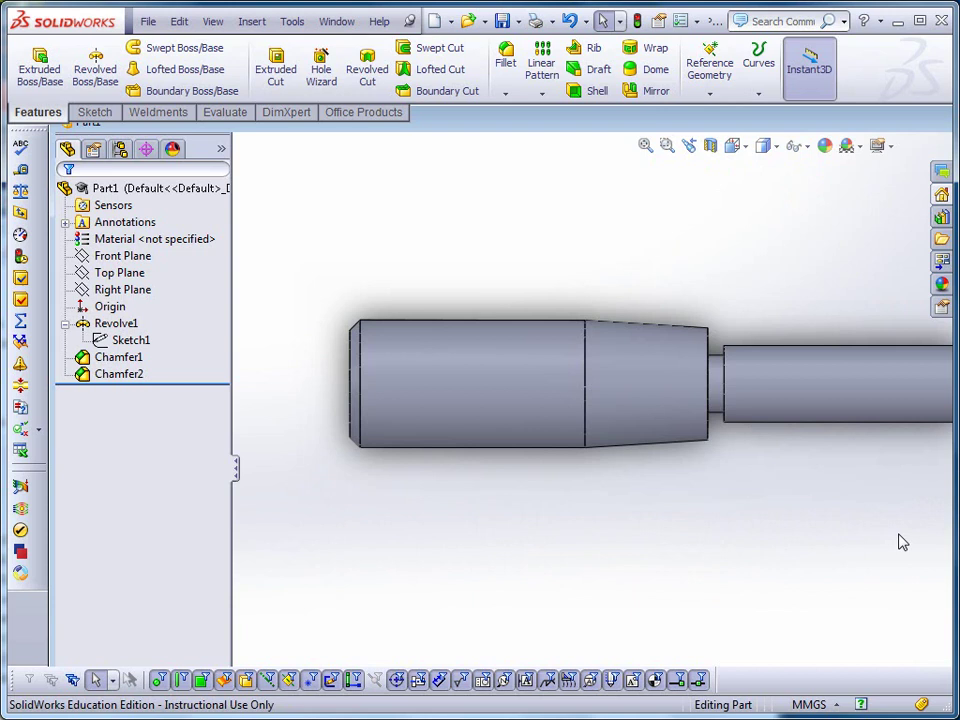
pyautogui.scroll(3, 915, 520)
pyautogui.scroll(-1, 925, 450)
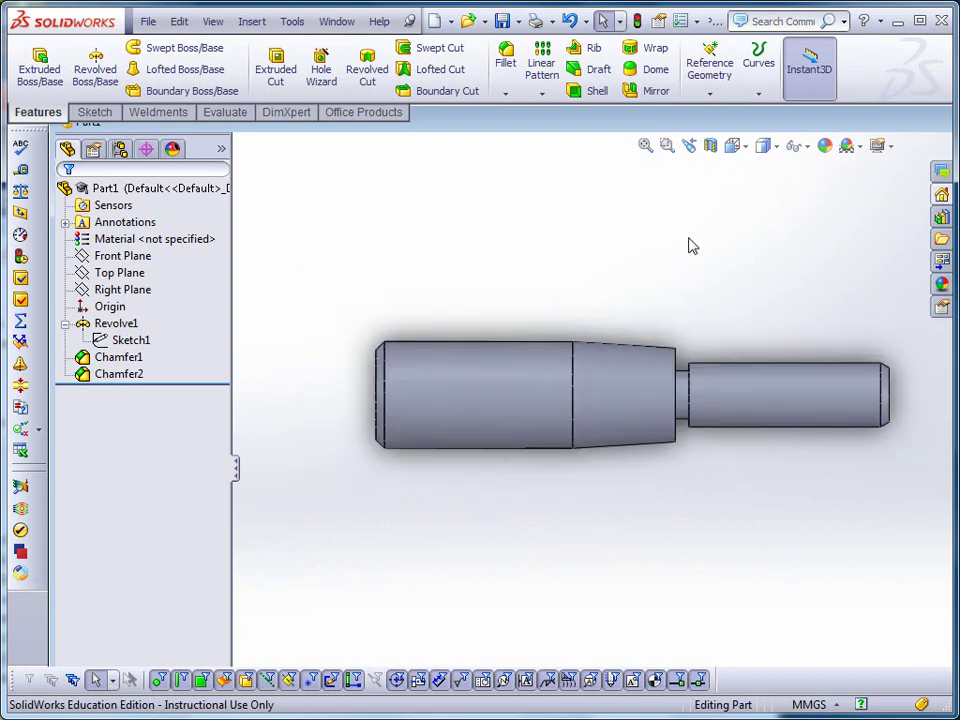
# Create a reference plane tangent to the small-diameter cylinder face and parallel to the Top Plane.
pyautogui.click(709, 93)
pyautogui.click(700, 113)
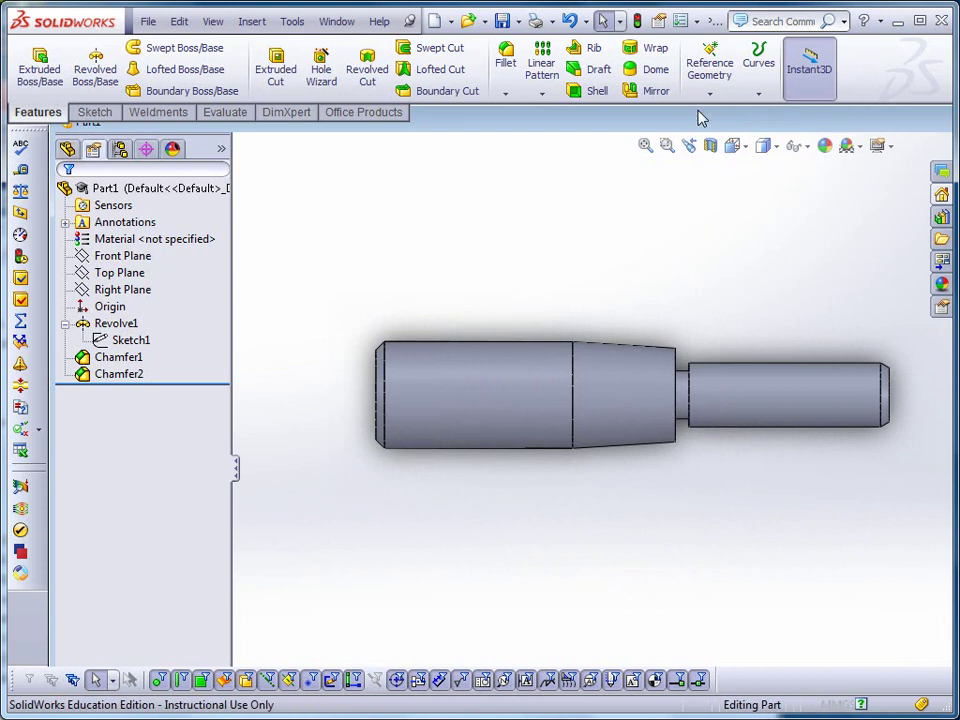
pyautogui.press('f')
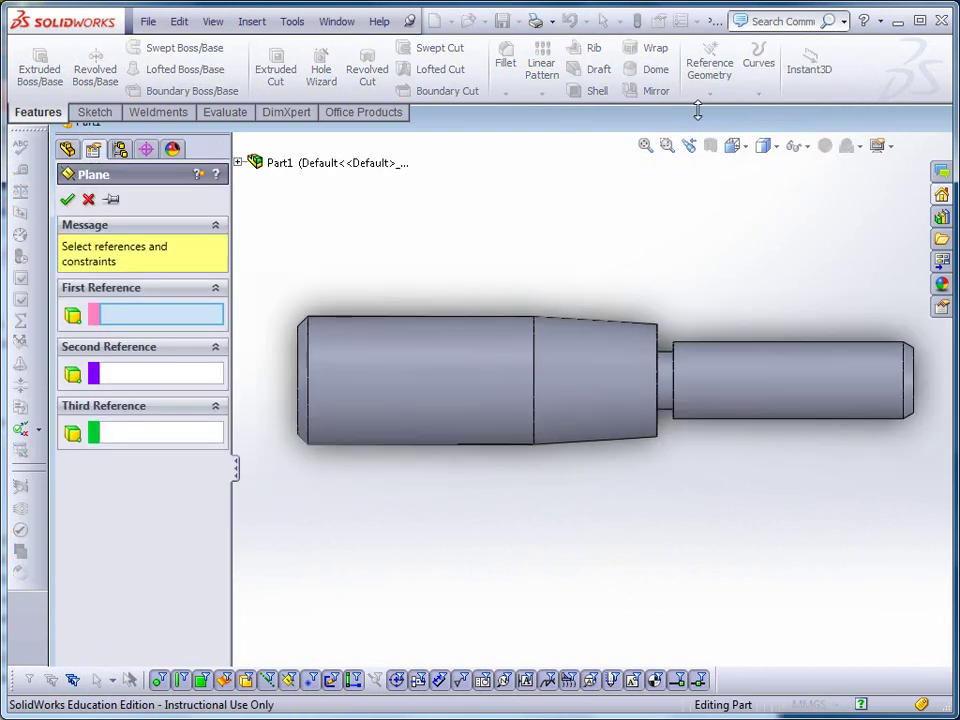
pyautogui.click(801, 384)
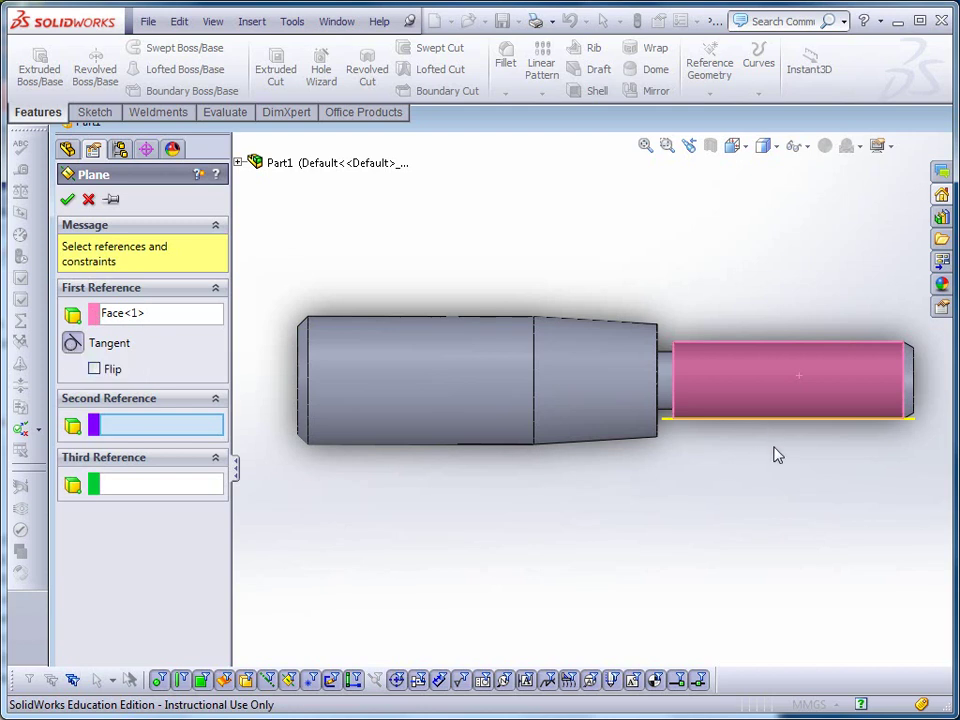
pyautogui.click(239, 162)
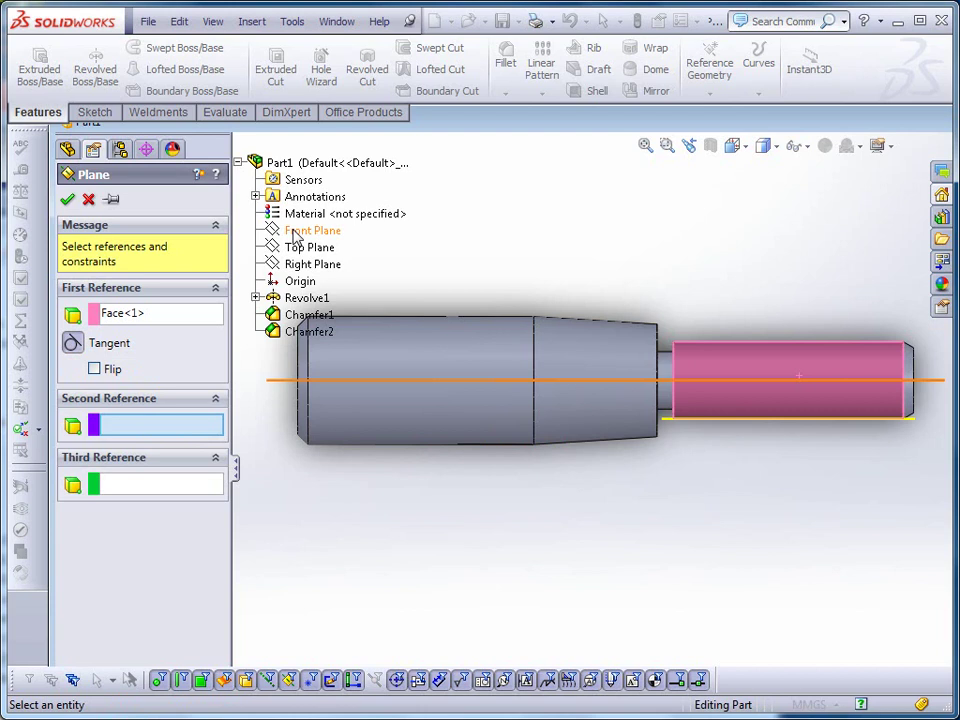
pyautogui.click(298, 255)
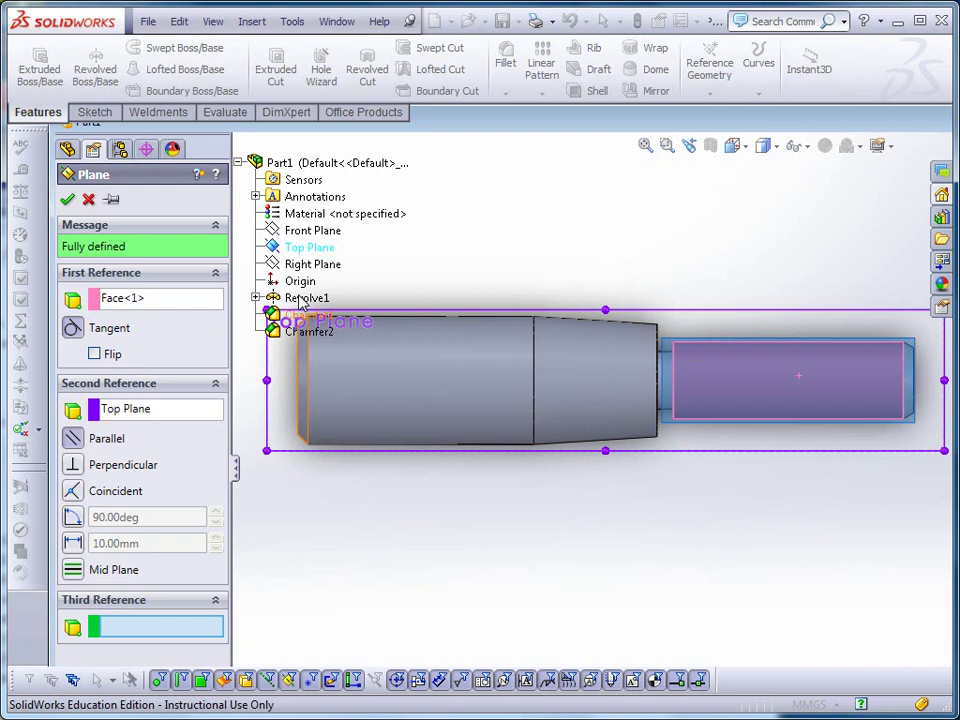
pyautogui.click(69, 200)
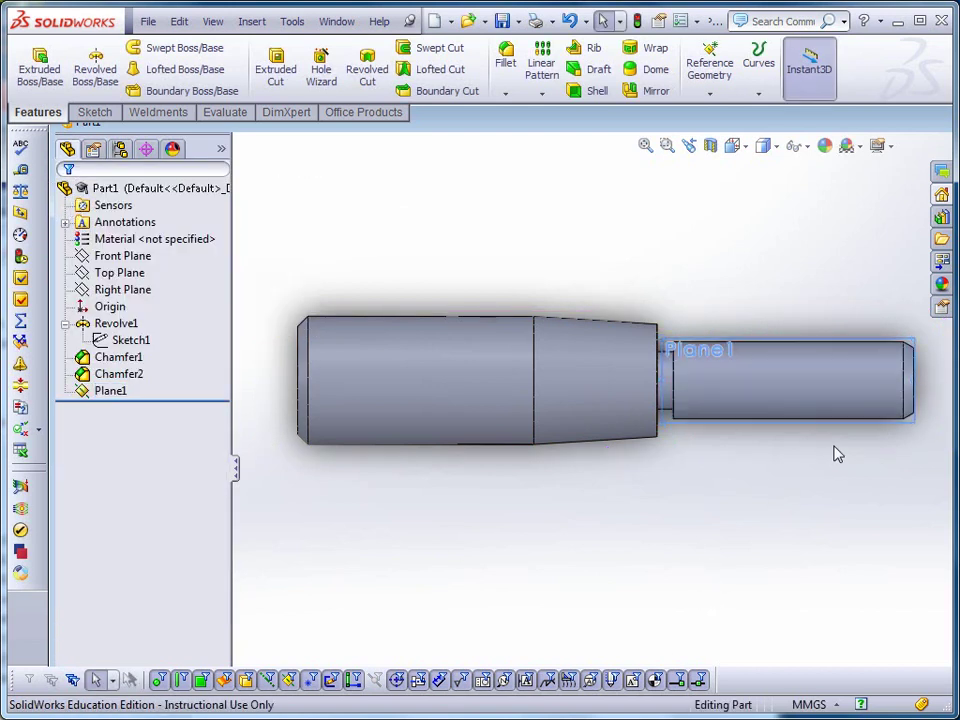
# Enlarge the tangent plane's displayed boundary at two opposite corners so it extends beyond the small cylinder on all sides.
pyautogui.scroll(-2, 838, 454)
pyautogui.click(806, 147)
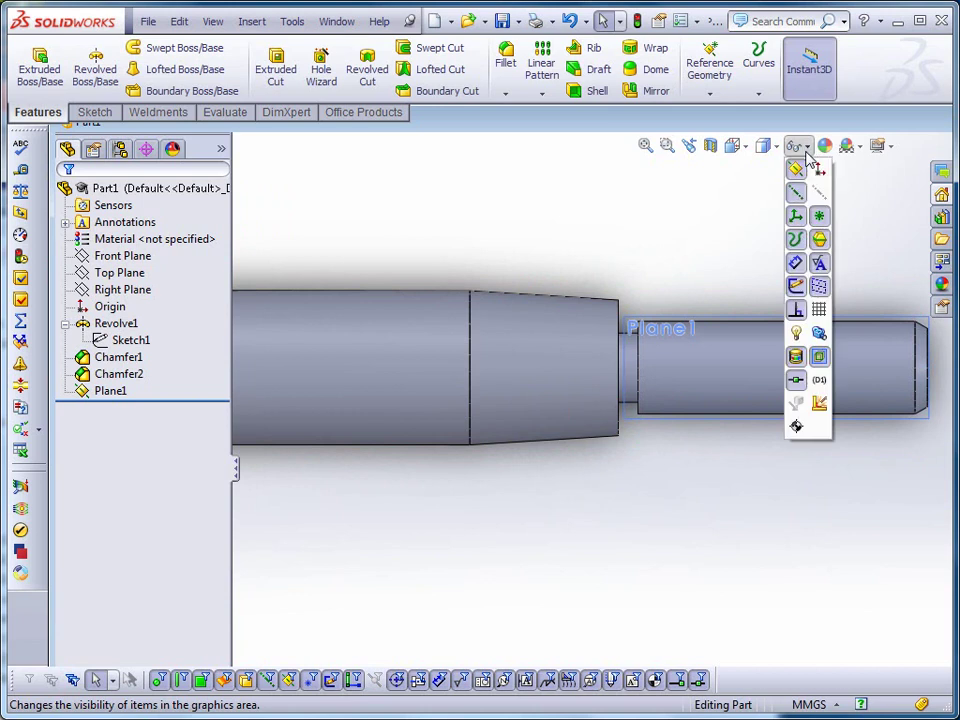
pyautogui.click(796, 170)
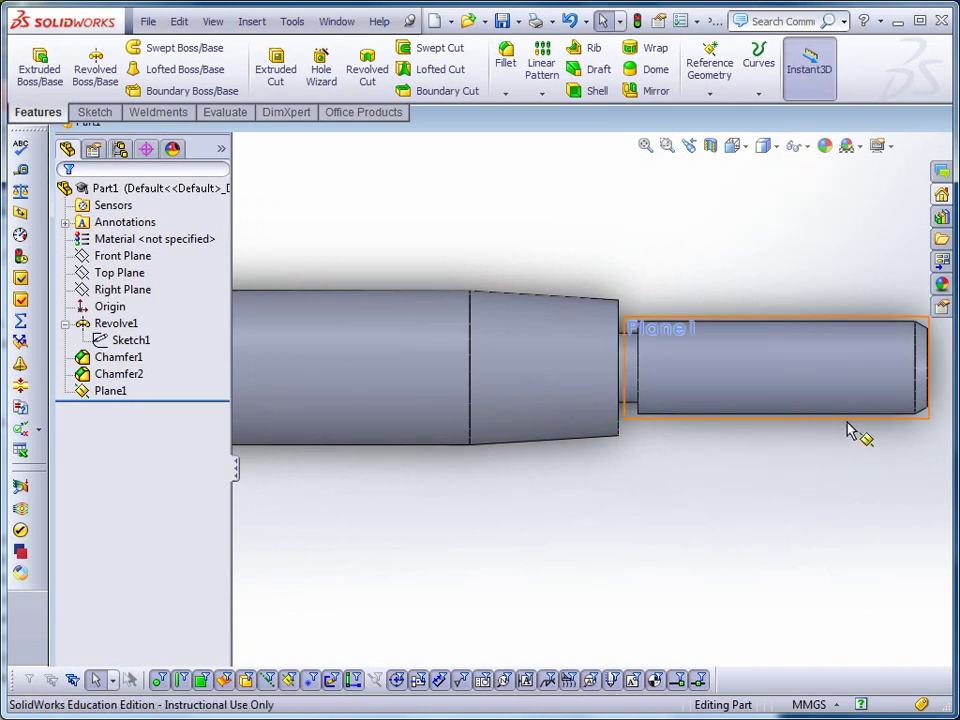
pyautogui.scroll(2, 921, 439)
pyautogui.scroll(-2, 903, 441)
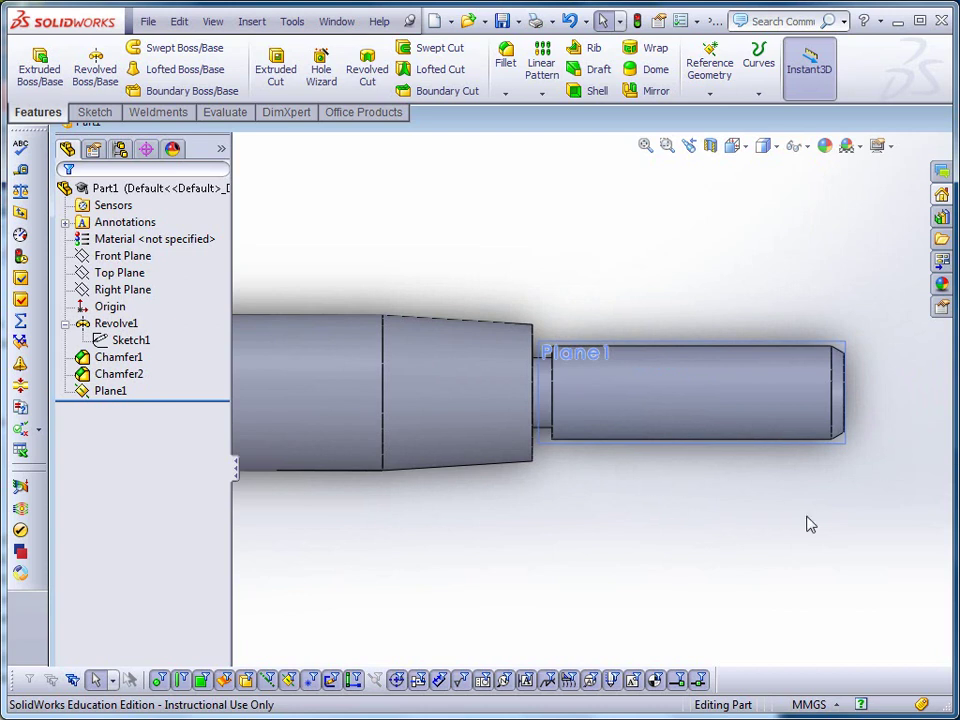
pyautogui.click(846, 445)
pyautogui.moveTo(848, 452); pyautogui.dragTo(868, 474)
pyautogui.moveTo(560, 361); pyautogui.dragTo(530, 322)
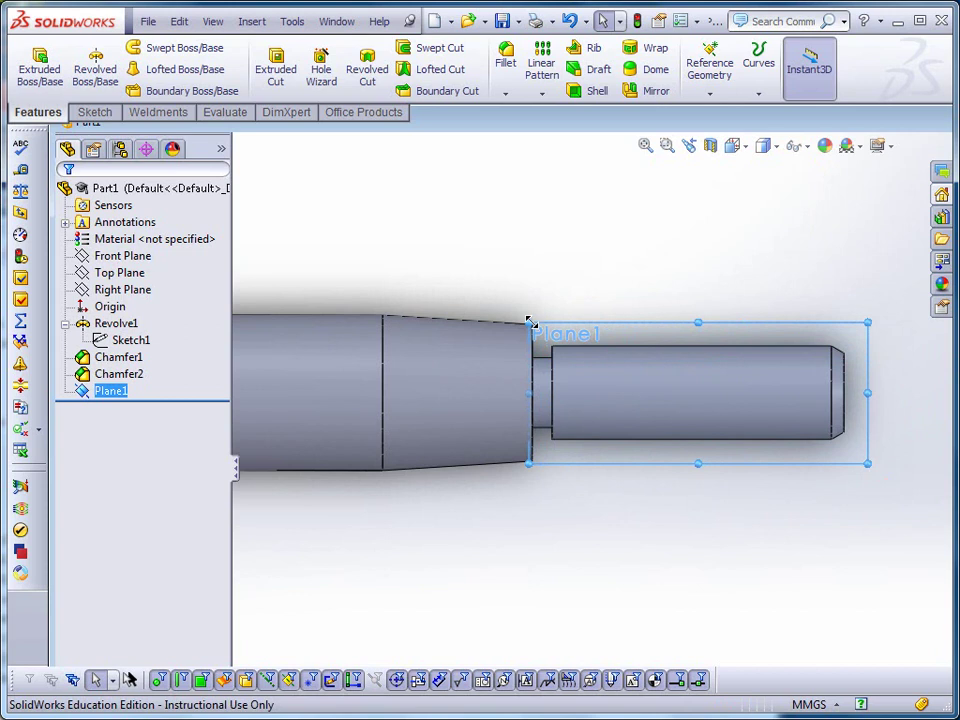
pyautogui.click(593, 551)
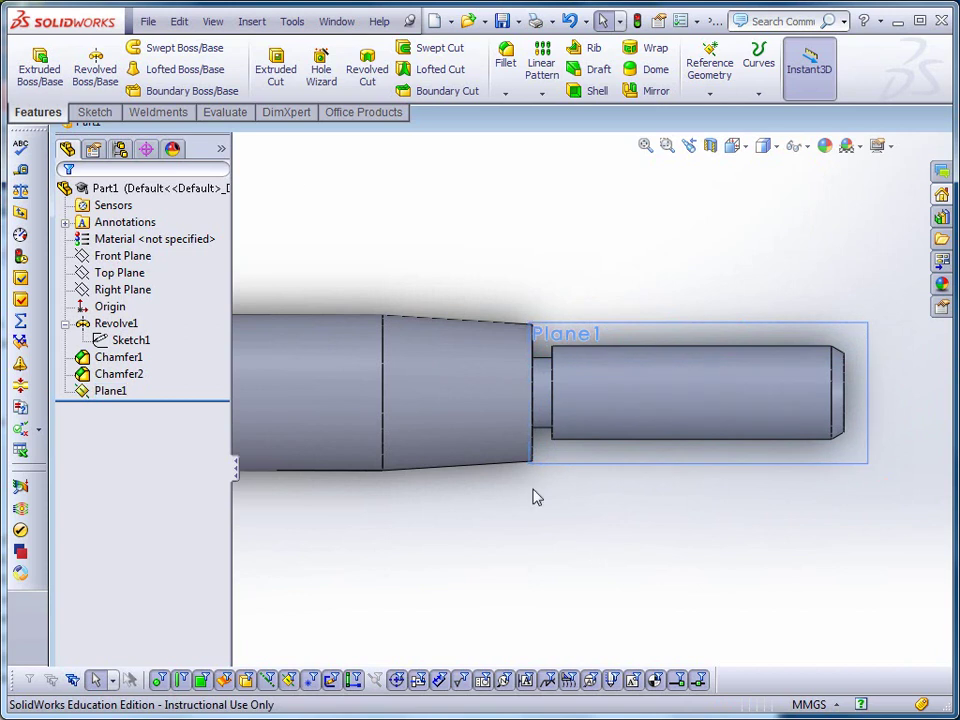
# Start a Hole Wizard hole of type Counterbore and choose the tangent plane as the face for its position.
pyautogui.click(318, 68)
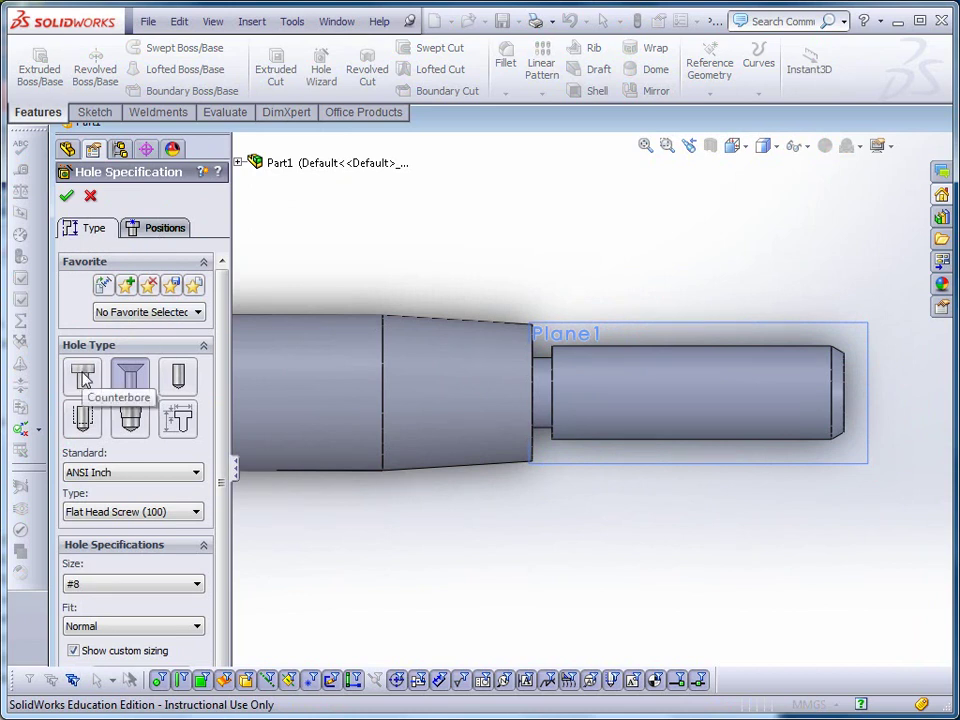
pyautogui.click(84, 376)
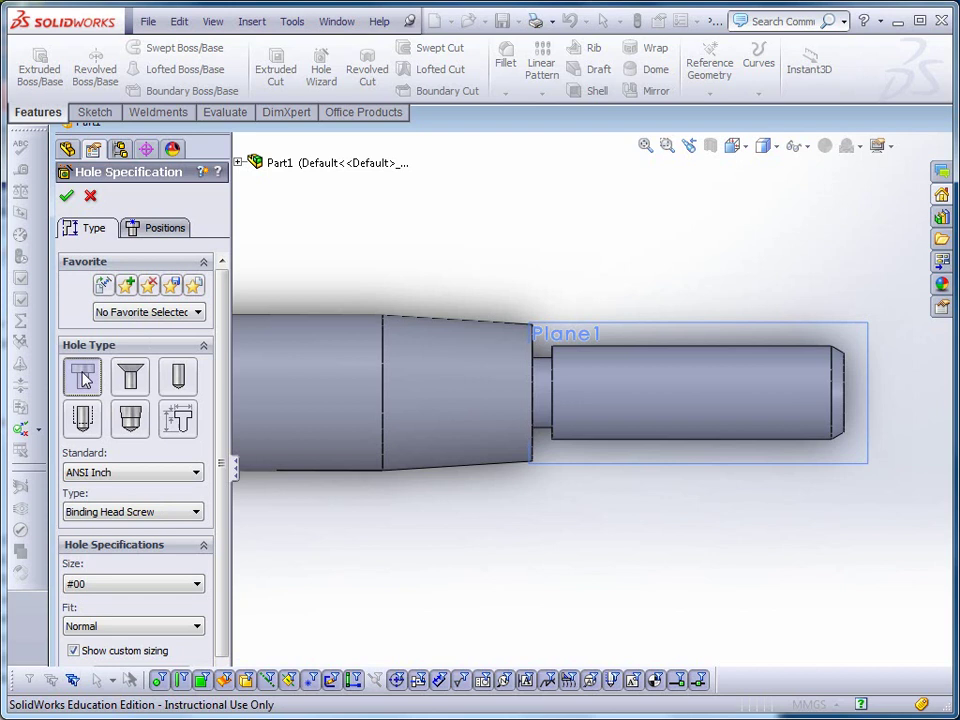
pyautogui.click(138, 381)
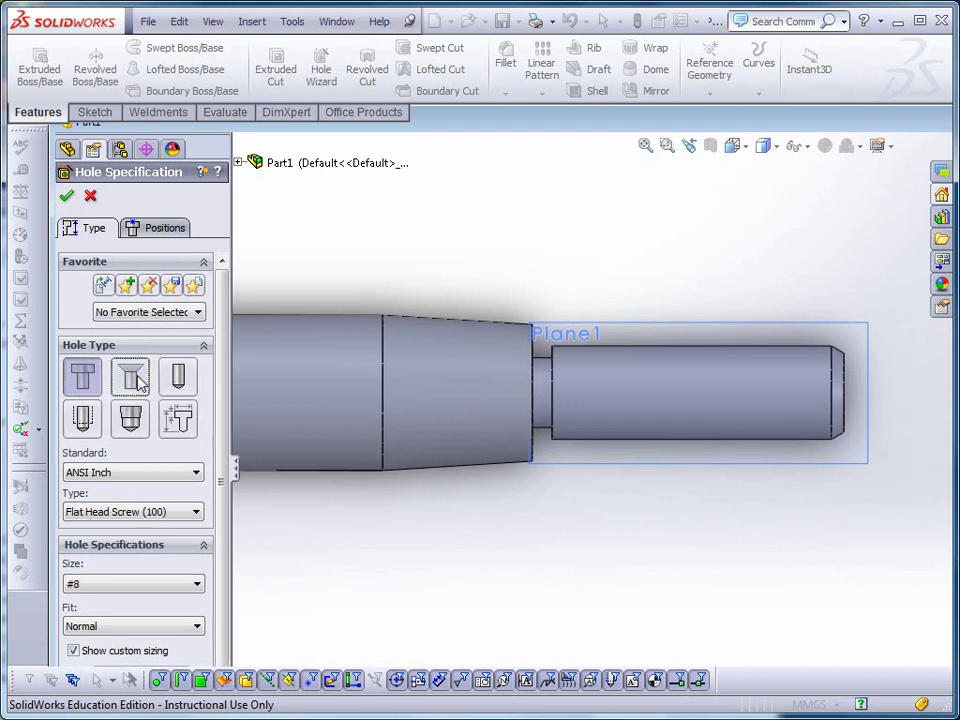
pyautogui.click(86, 376)
pyautogui.click(172, 232)
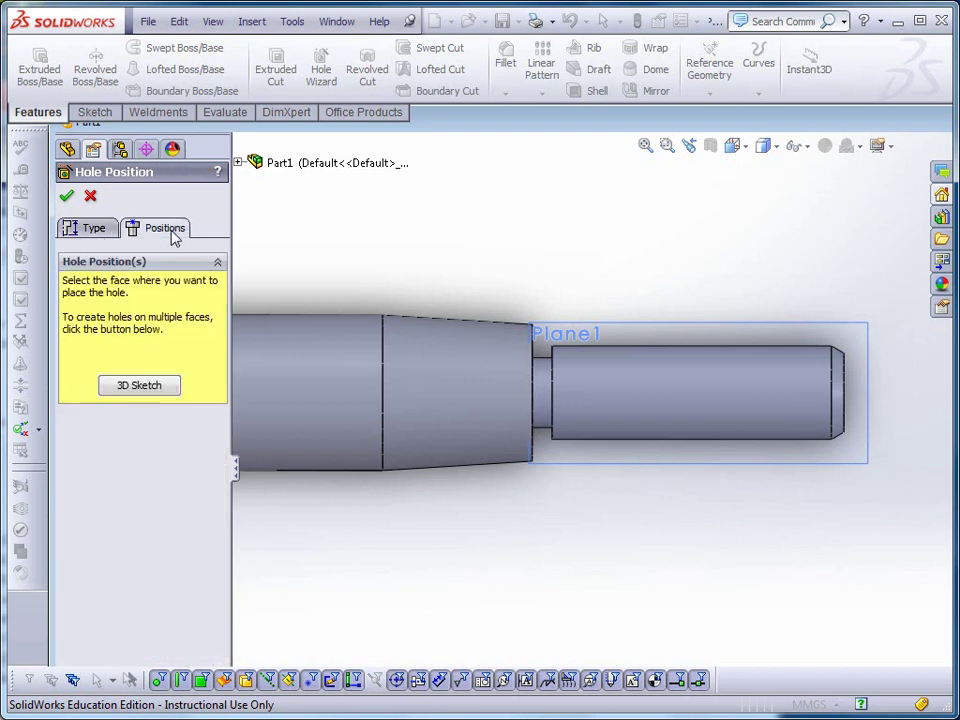
pyautogui.click(620, 476)
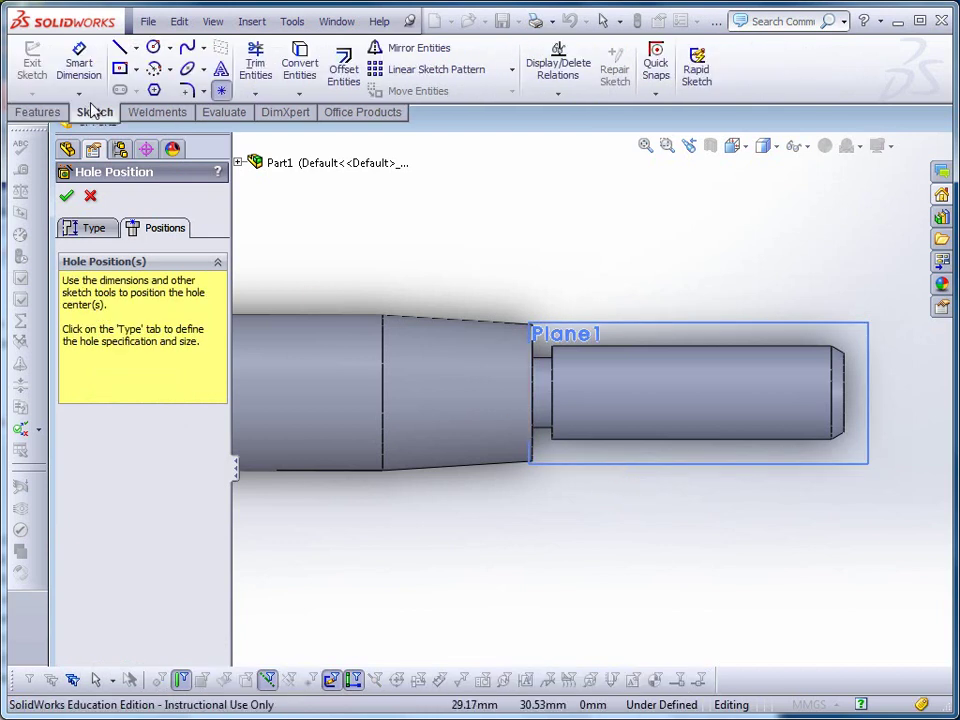
# Sketch a horizontal centerline about 189 mm long through the origin, running past both ends of the shaft.
pyautogui.click(135, 48)
pyautogui.click(126, 86)
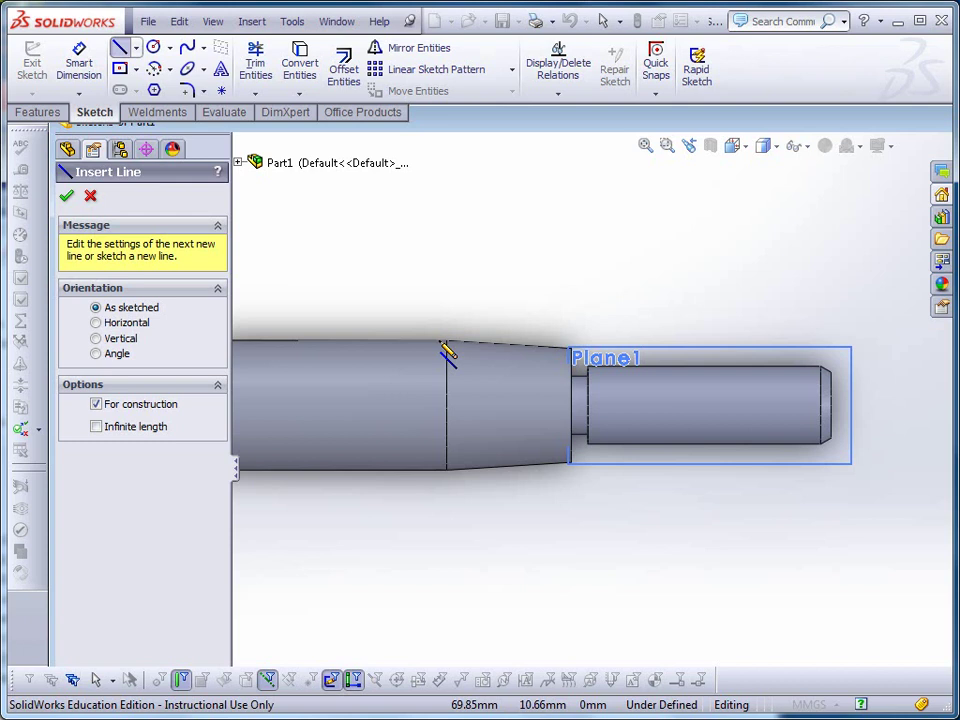
pyautogui.click(333, 425)
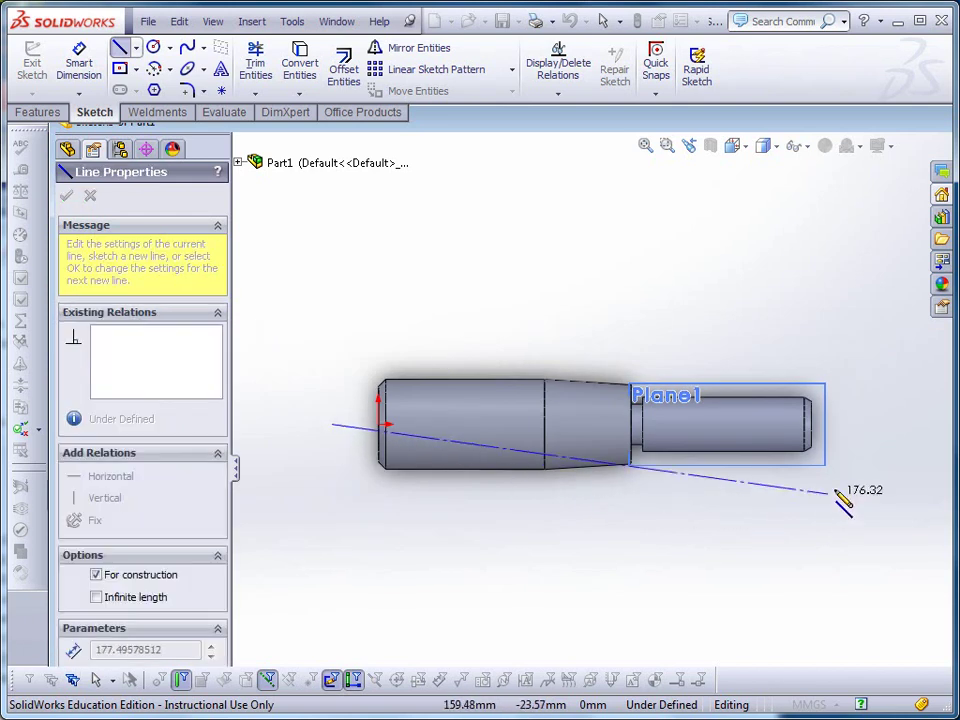
pyautogui.click(869, 424)
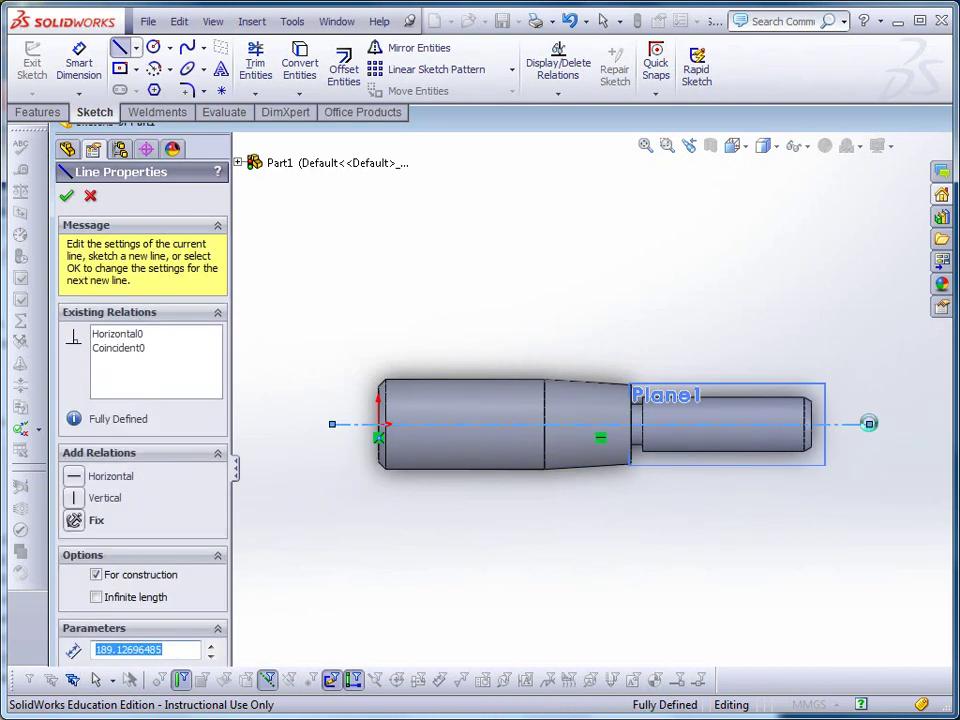
pyautogui.press('Escape')
# Place one hole center point on the centerline, near the middle of the small-diameter cylinder.
pyautogui.scroll(-3, 868, 428)
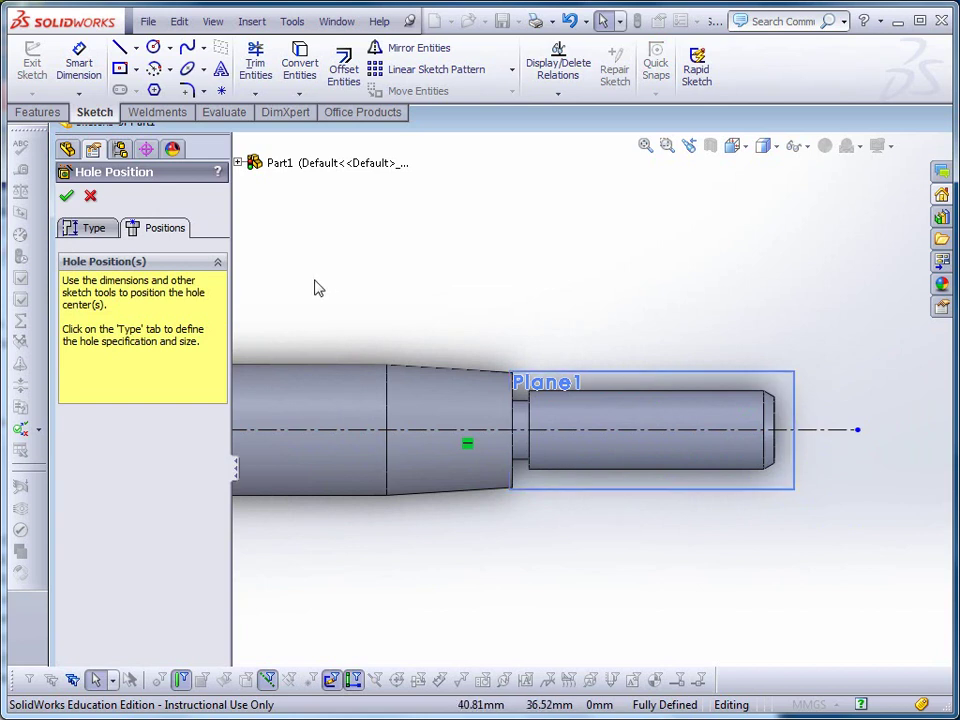
pyautogui.click(222, 92)
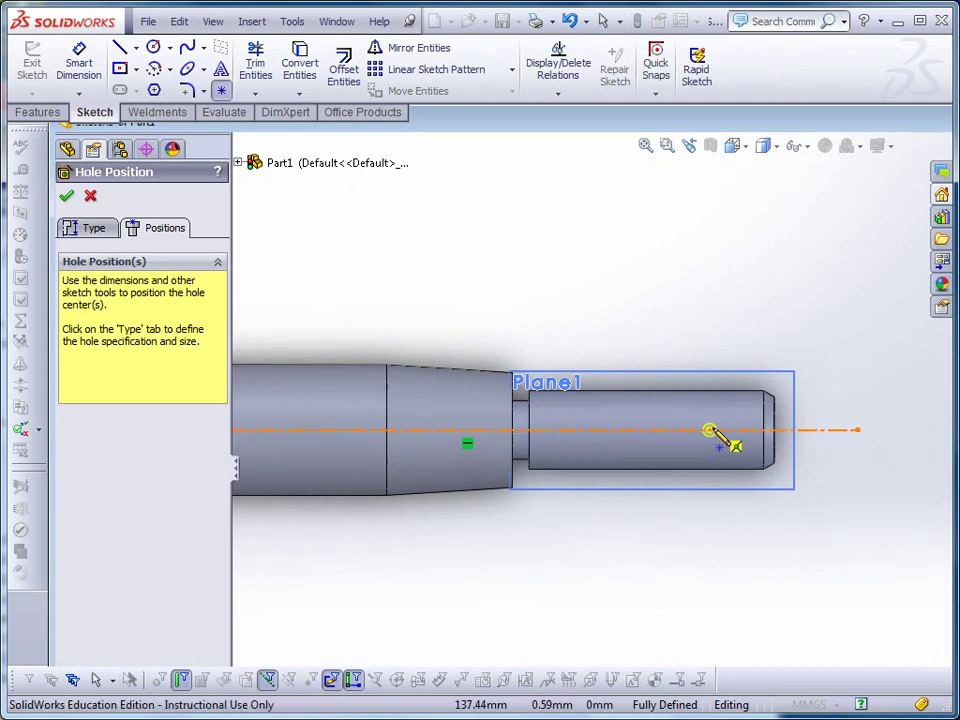
pyautogui.click(667, 431)
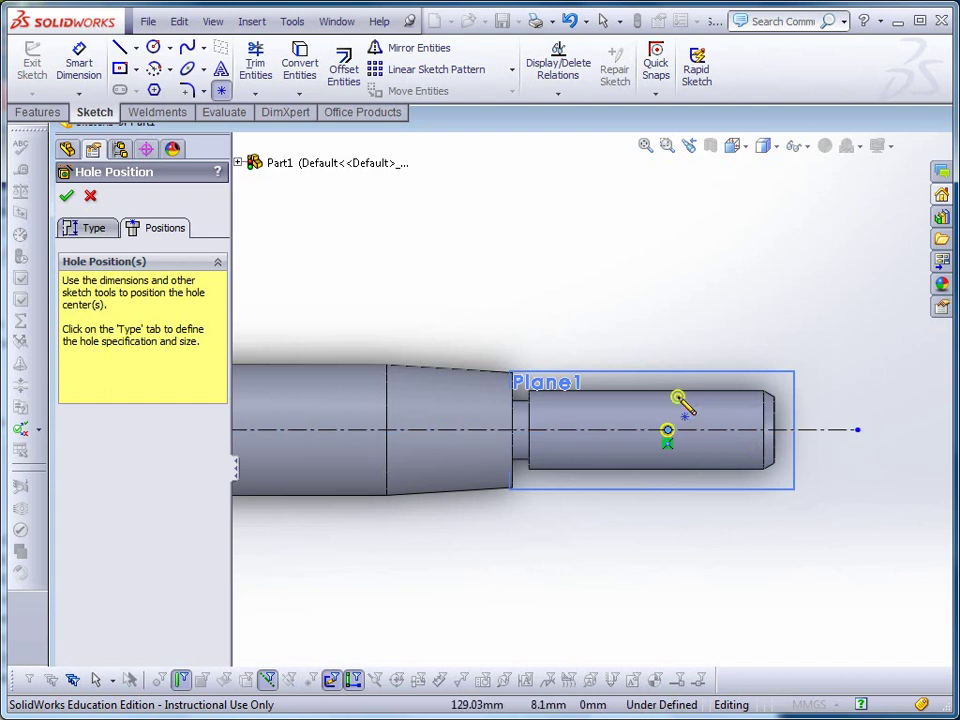
# Dimension the hole center point 1.2 in from the end face of the small-diameter cylinder.
pyautogui.click(79, 62)
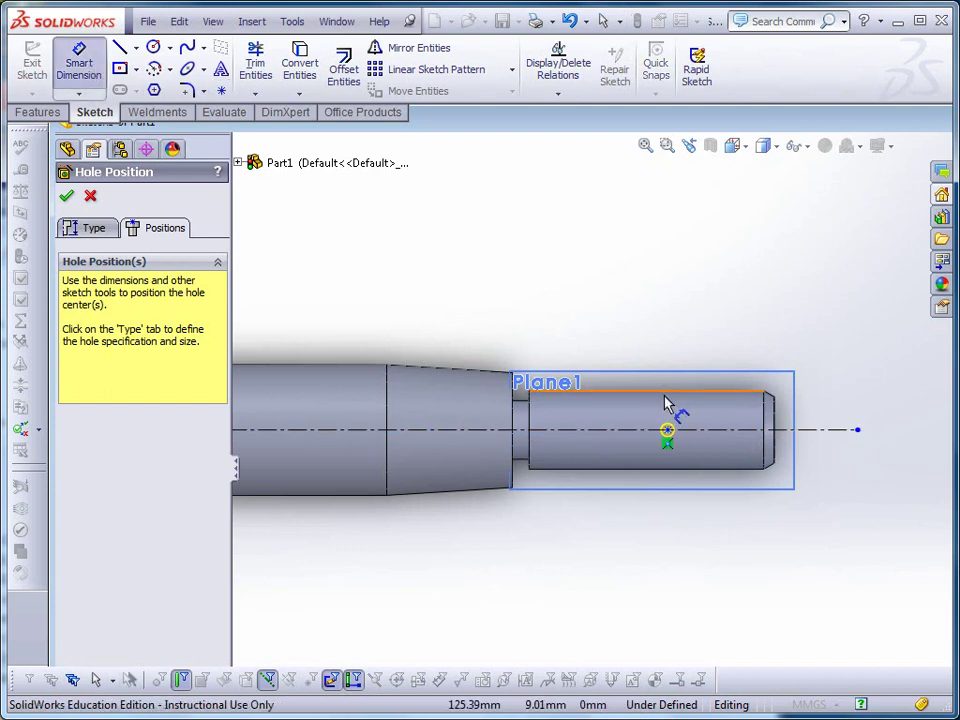
pyautogui.click(668, 432)
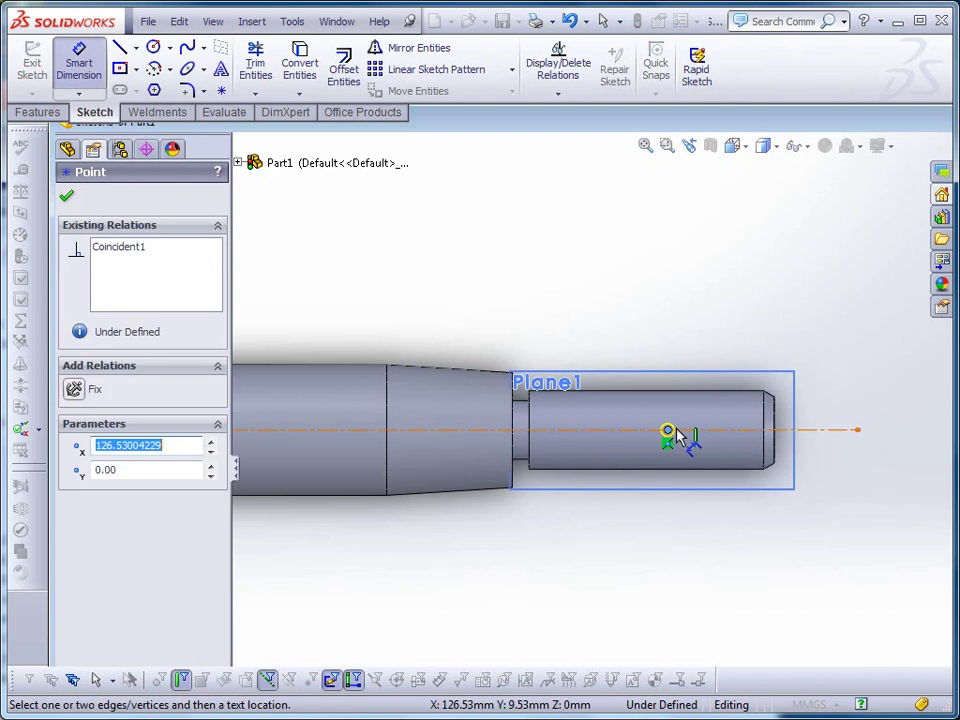
pyautogui.click(777, 448)
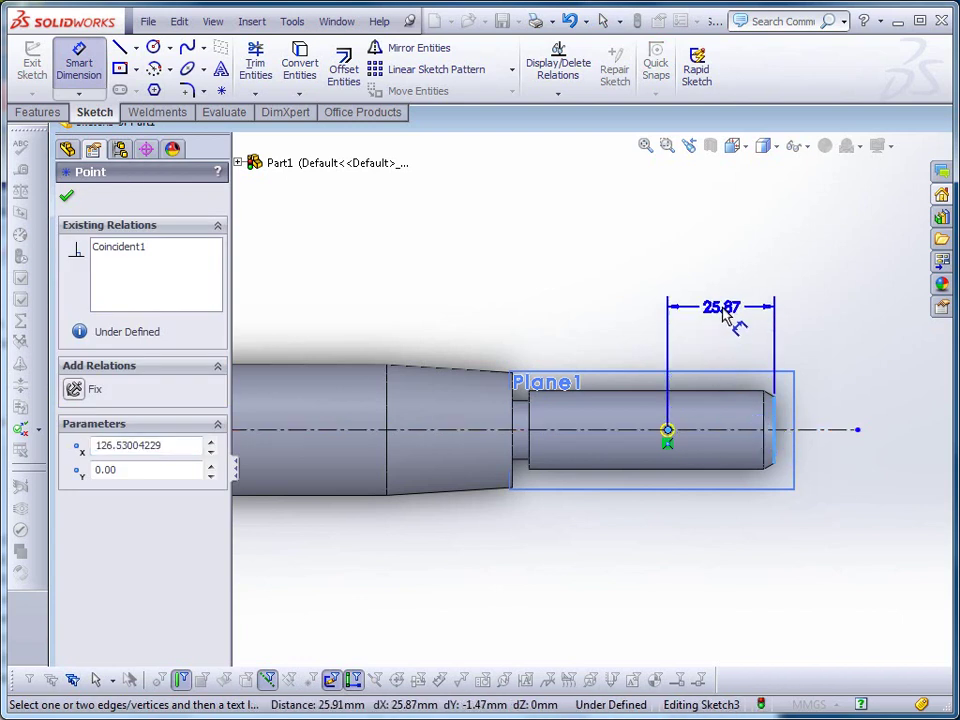
pyautogui.click(733, 310)
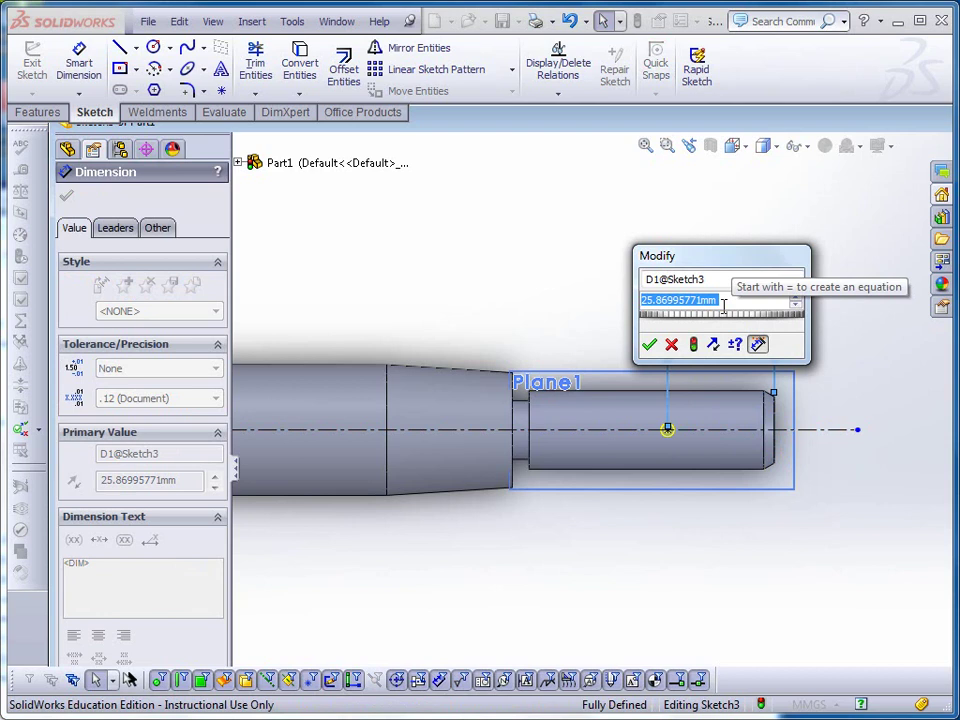
pyautogui.hotkey('alt', 'Tab')
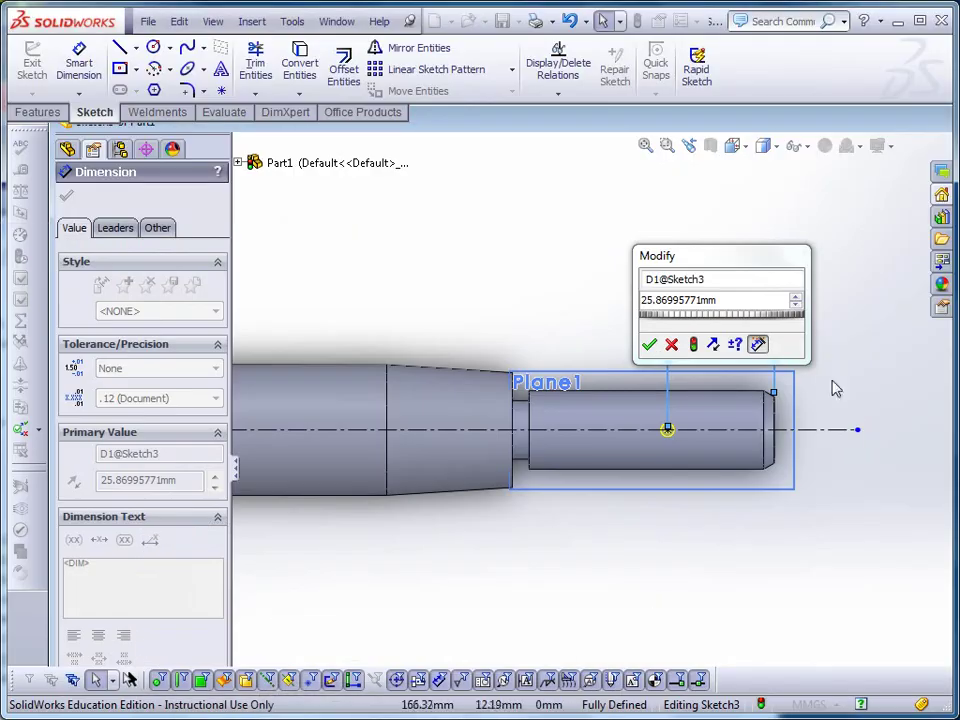
pyautogui.doubleClick(726, 300)
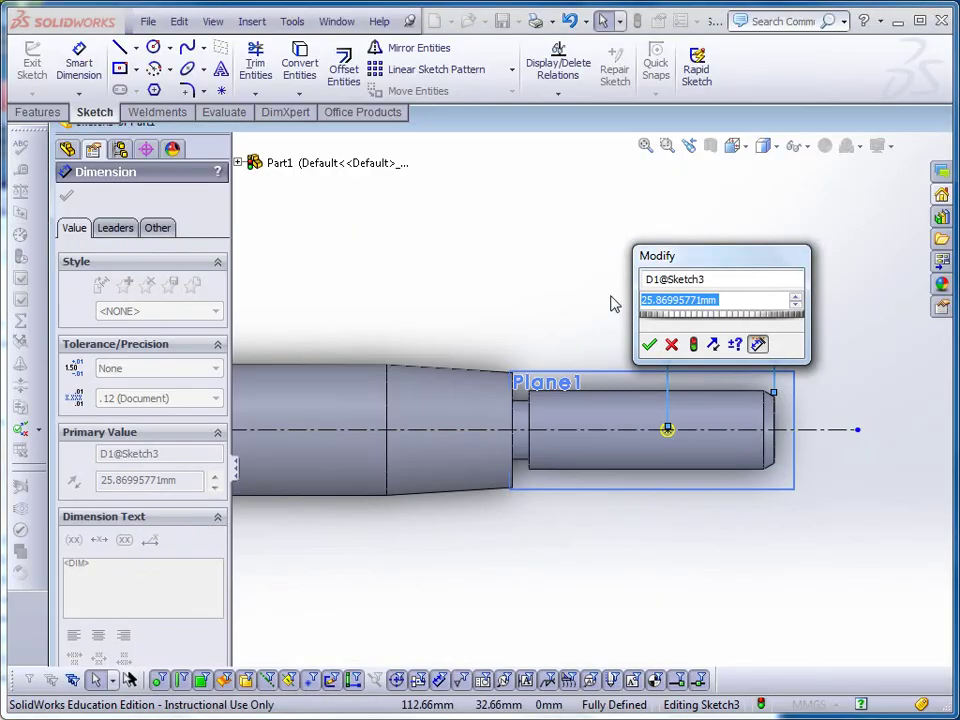
pyautogui.write('1.')
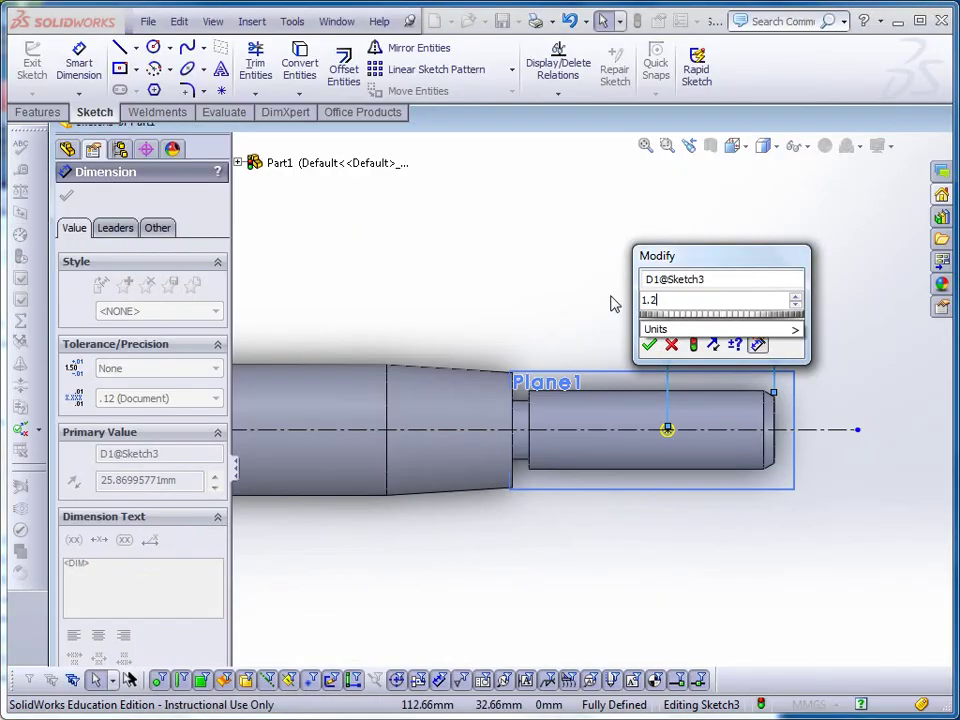
pyautogui.write('2"')
pyautogui.press('Return')
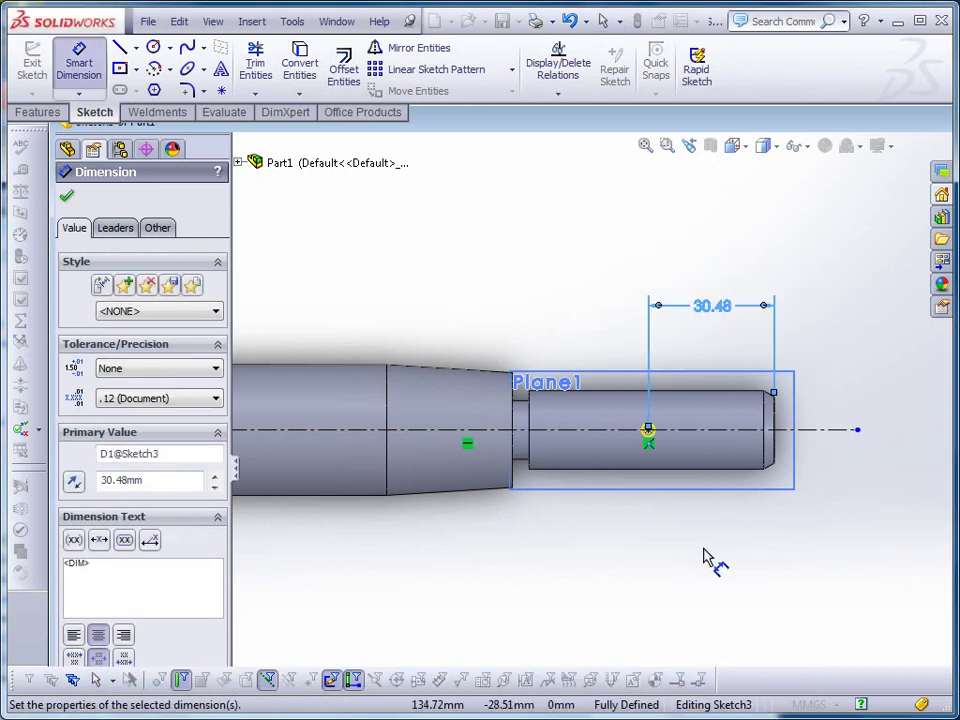
pyautogui.click(67, 198)
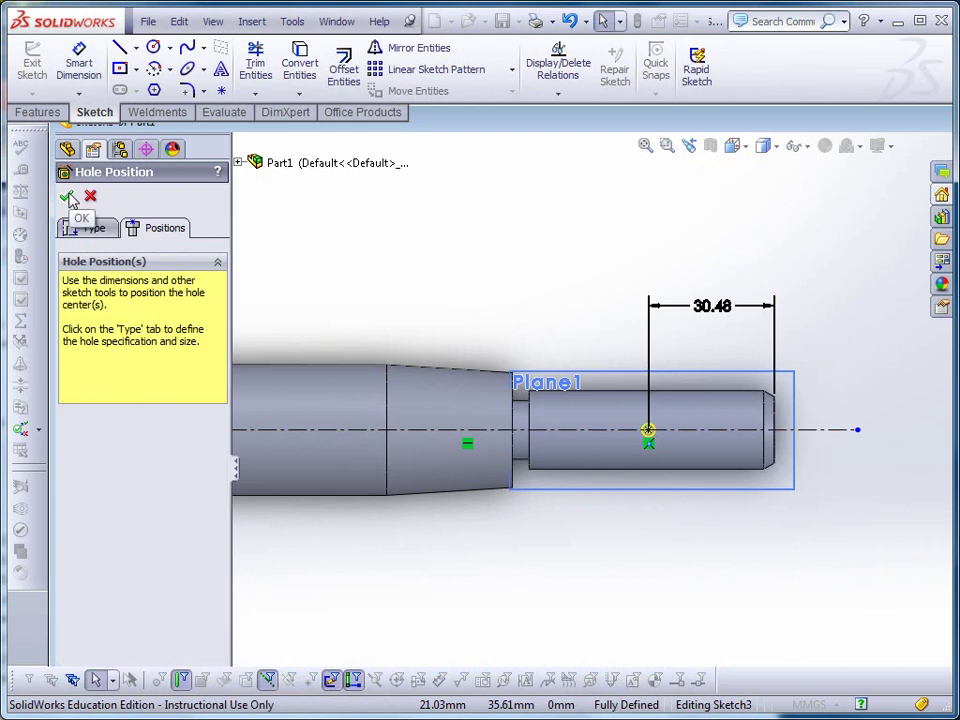
# Set the counterbore hole's size to #6 in the hole specification and finish the hole.
pyautogui.click(92, 230)
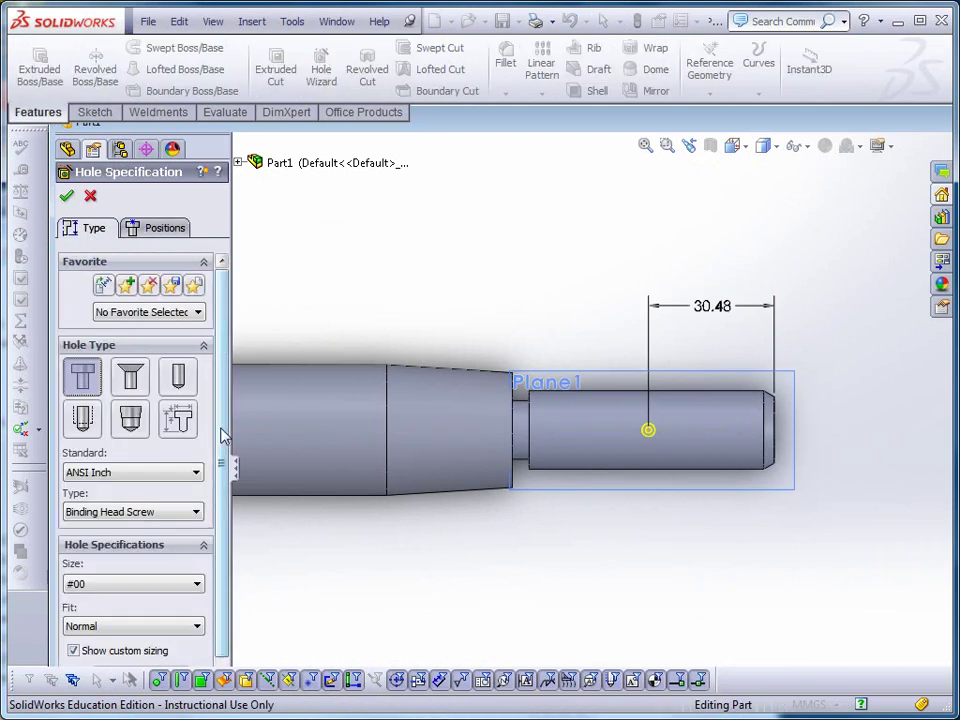
pyautogui.moveTo(223, 437); pyautogui.dragTo(213, 512)
pyautogui.scroll(-1, 208, 515)
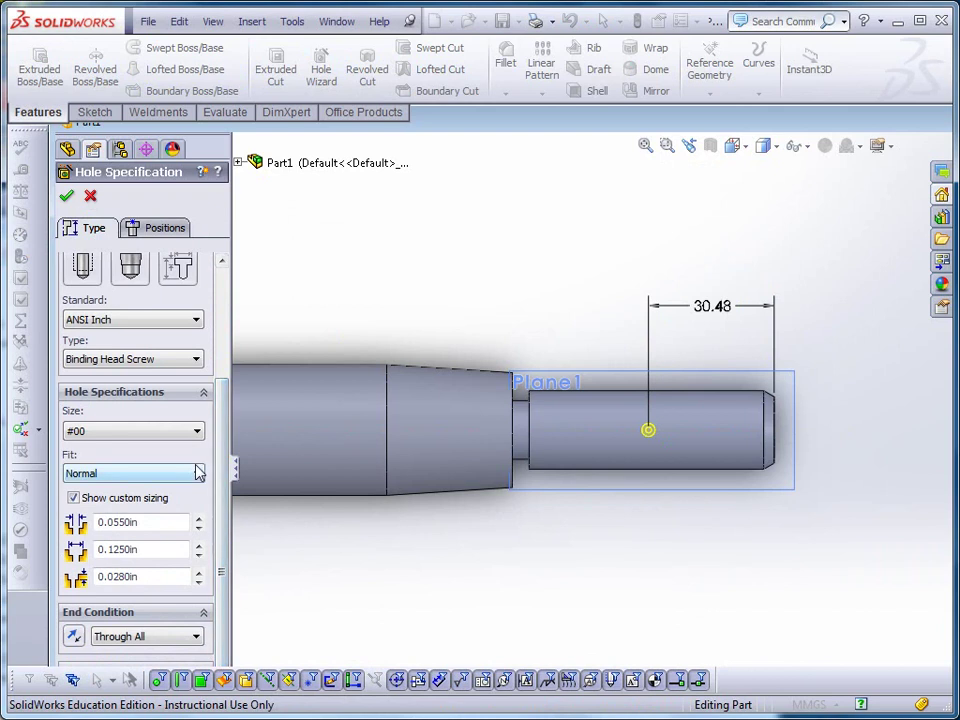
pyautogui.click(196, 432)
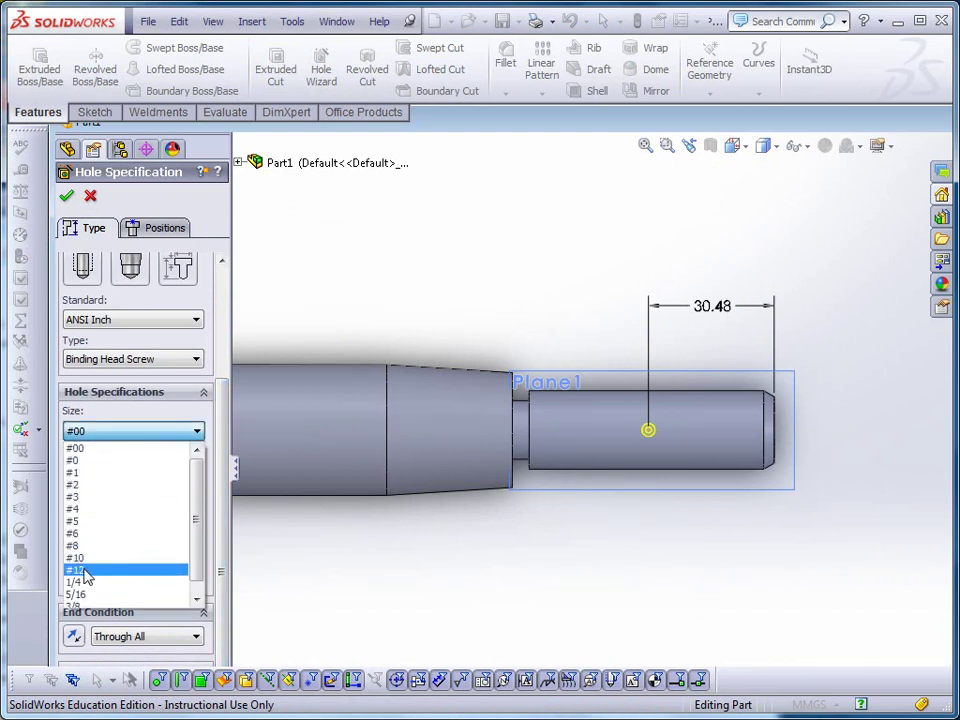
pyautogui.click(78, 534)
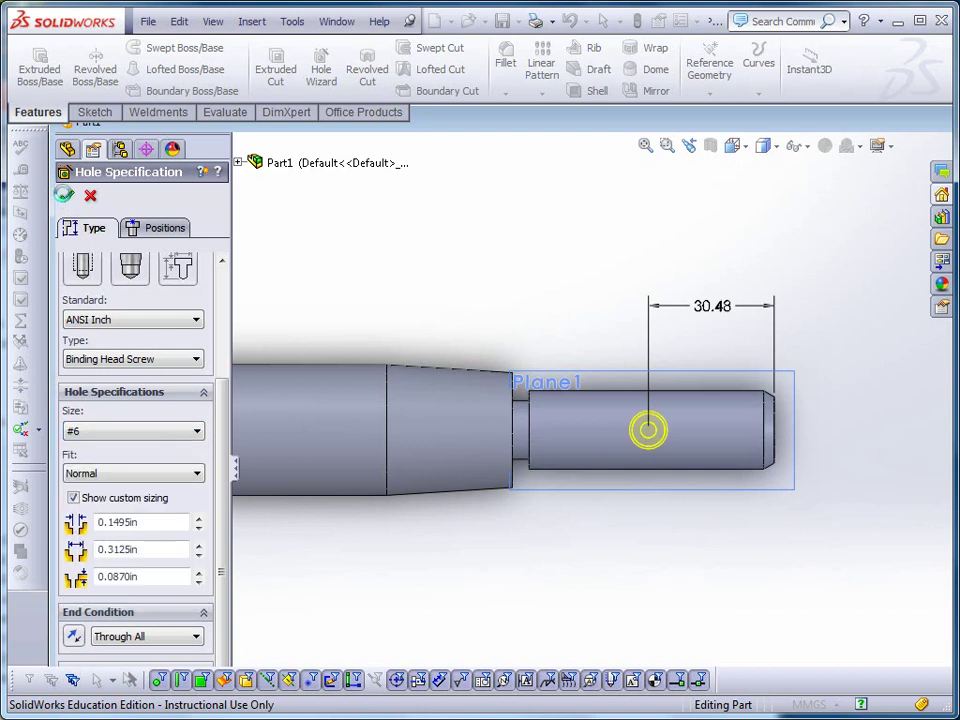
pyautogui.click(63, 194)
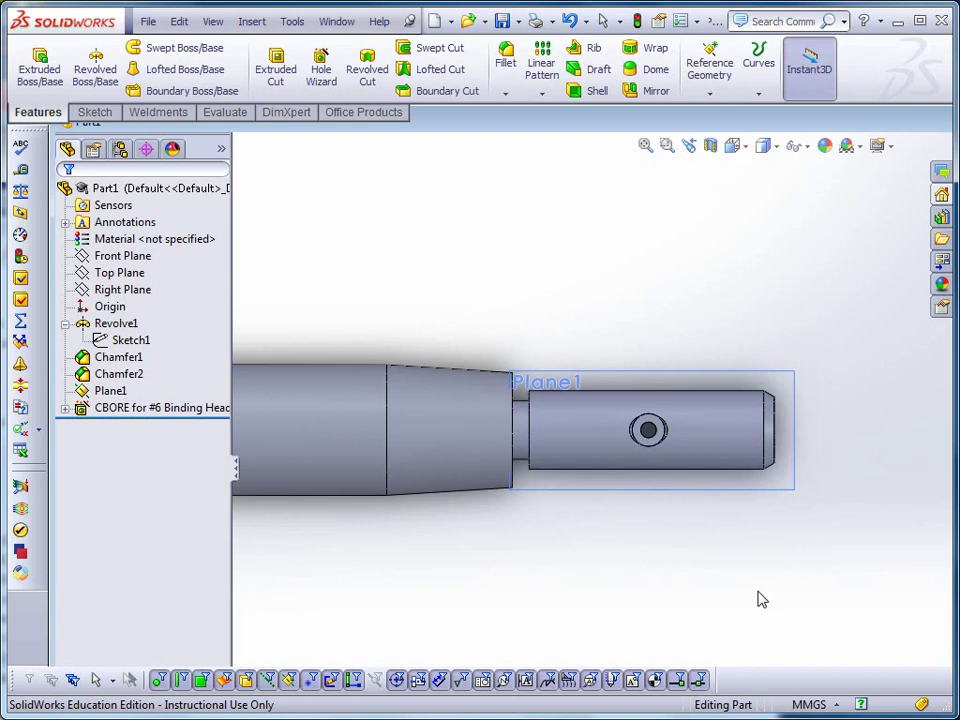
# Edit the counterbore hole feature to use a Blind end condition with a depth of 6 mm.
pyautogui.moveTo(762, 598); pyautogui.dragTo(714, 567, button='middle')
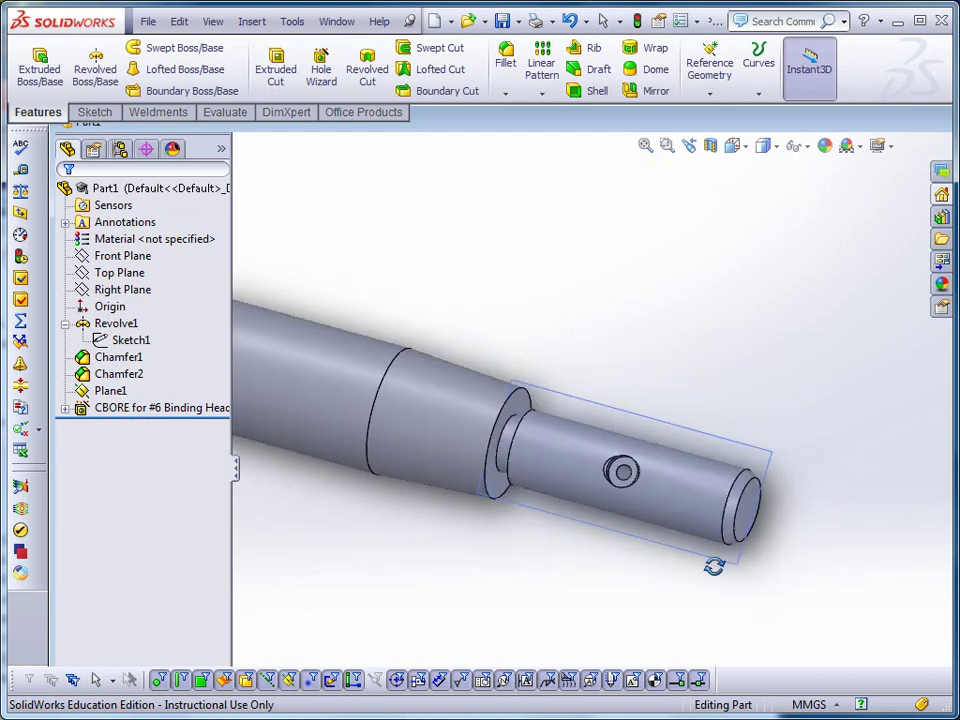
pyautogui.rightClick(146, 410)
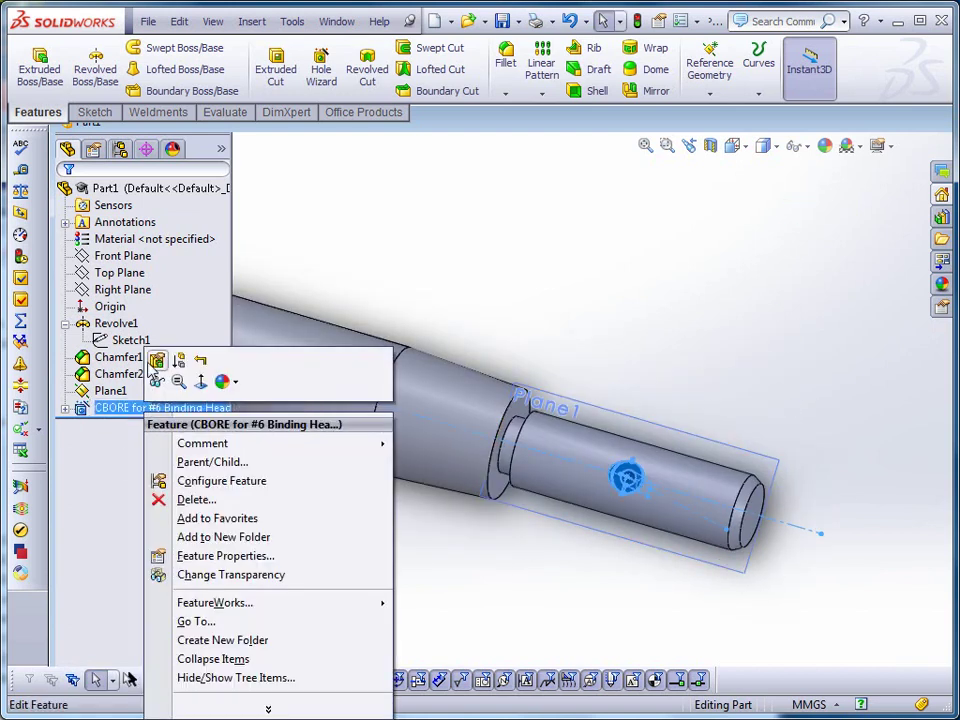
pyautogui.click(155, 362)
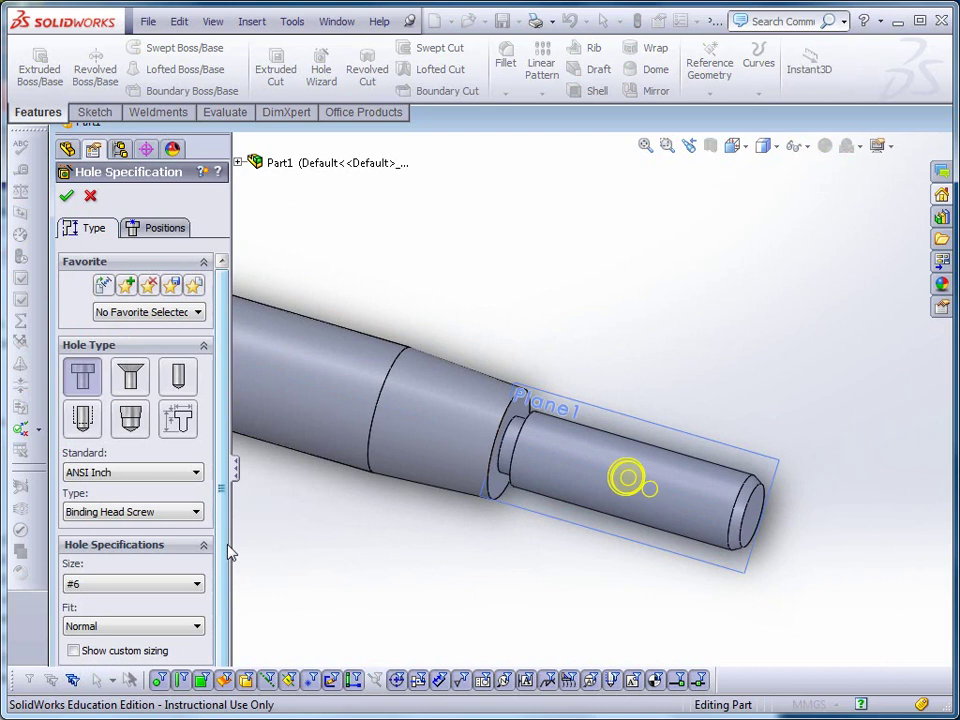
pyautogui.scroll(-3, 214, 583)
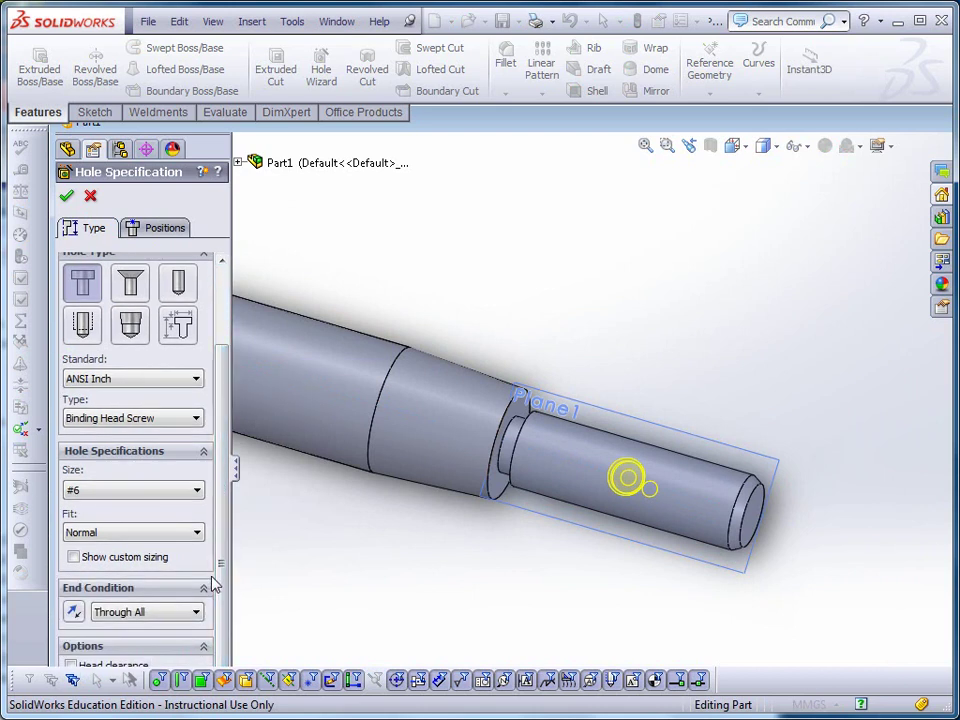
pyautogui.click(196, 612)
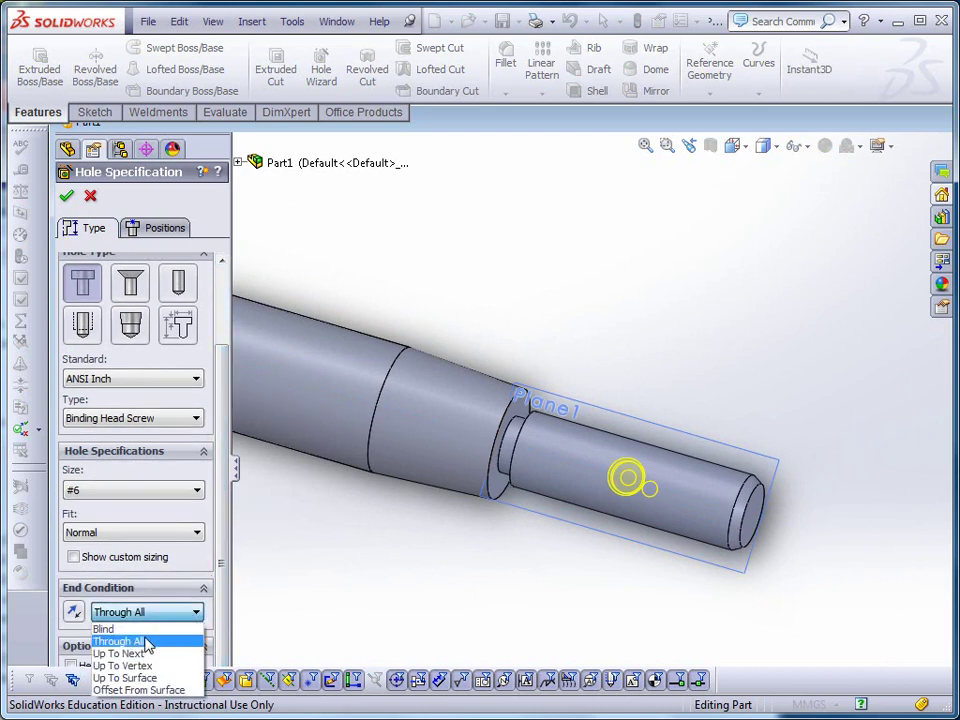
pyautogui.click(125, 627)
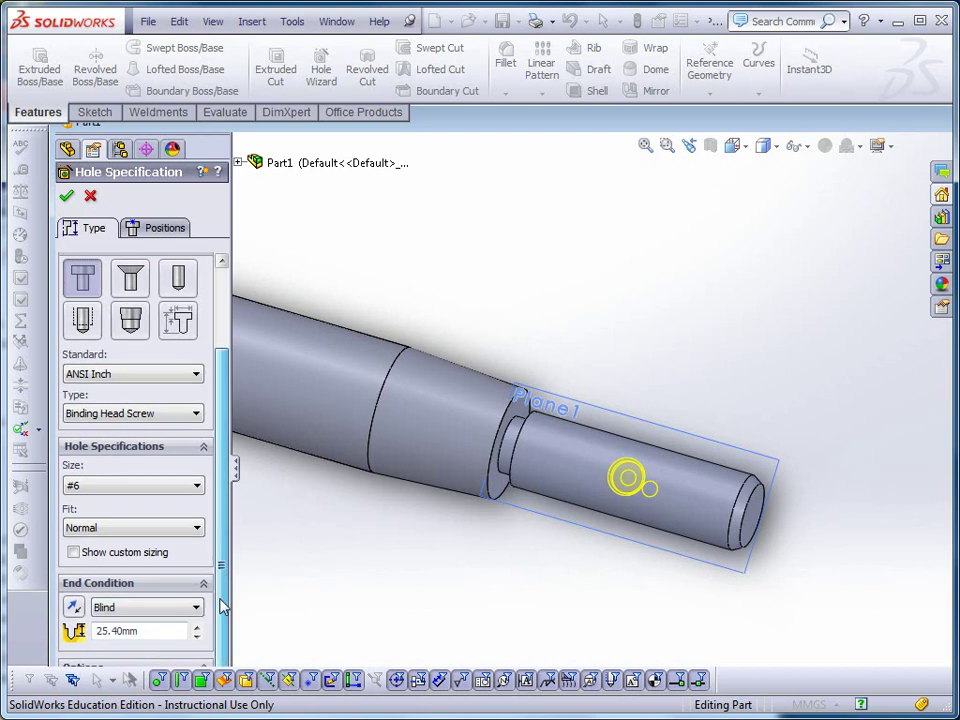
pyautogui.moveTo(165, 631); pyautogui.dragTo(47, 644)
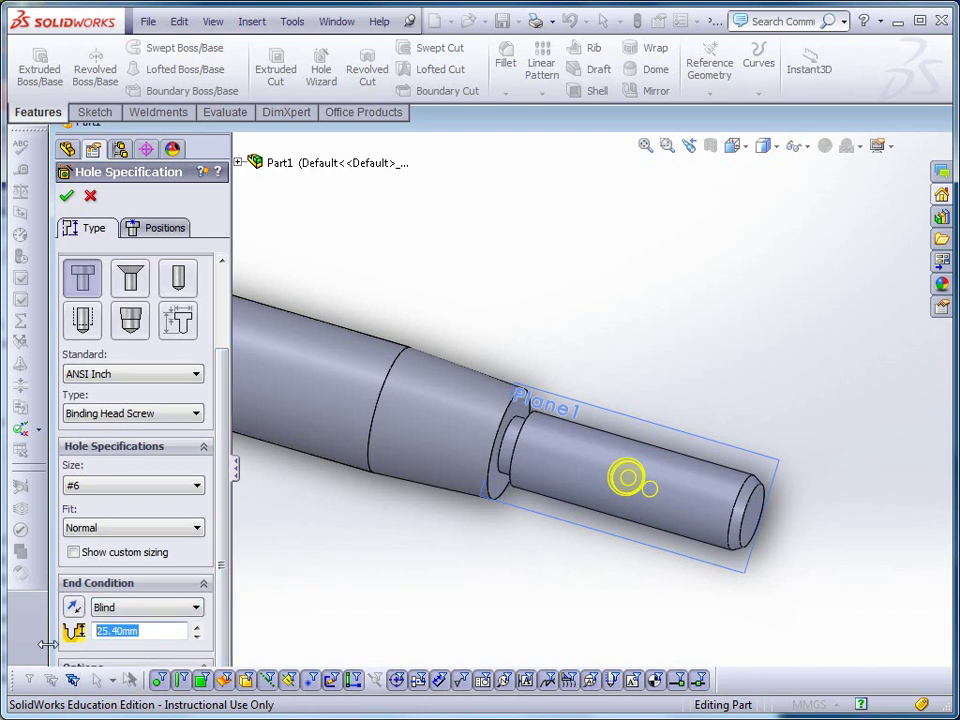
pyautogui.click(65, 195)
# Circular-pattern the counterbore hole around the small cylinder's face, with 4 equally spaced instances over 360 degrees.
pyautogui.moveTo(429, 585); pyautogui.dragTo(532, 510, button='middle')
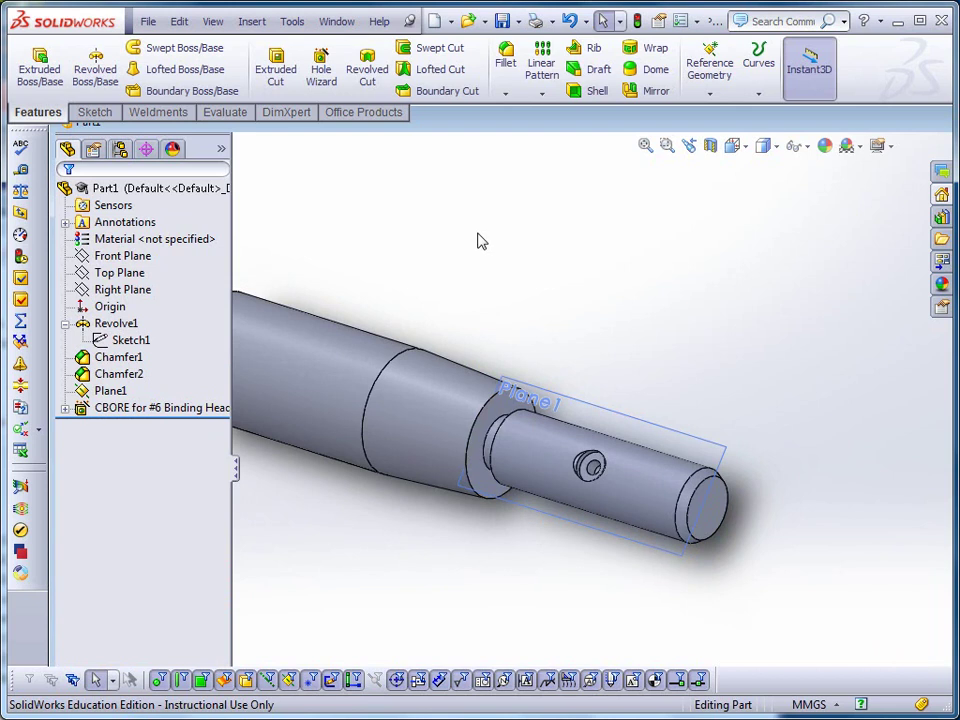
pyautogui.click(541, 94)
pyautogui.click(538, 129)
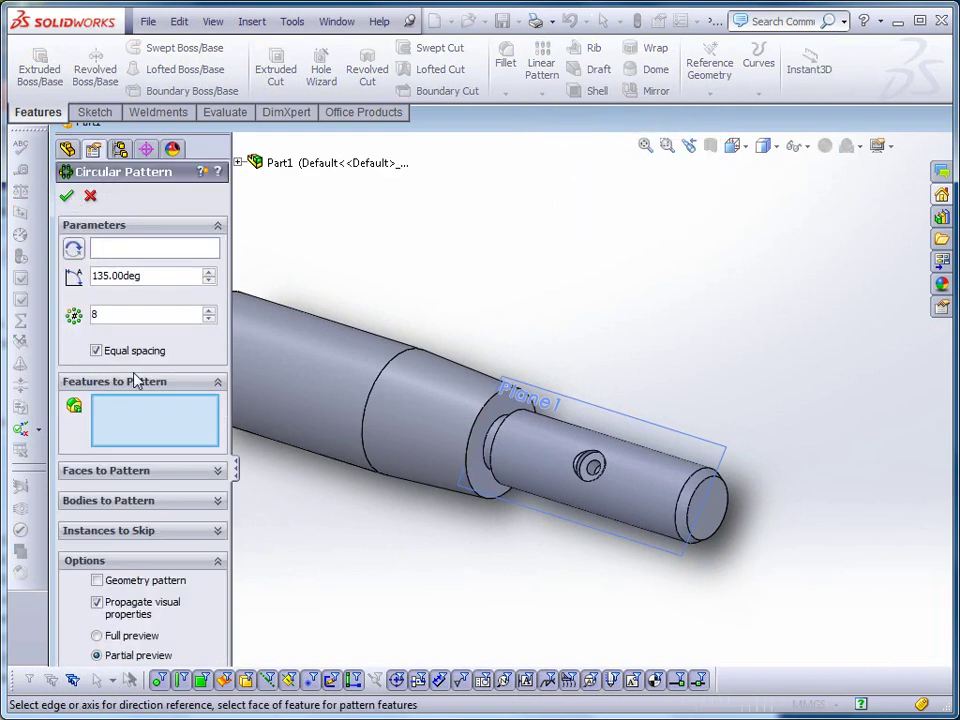
pyautogui.click(239, 162)
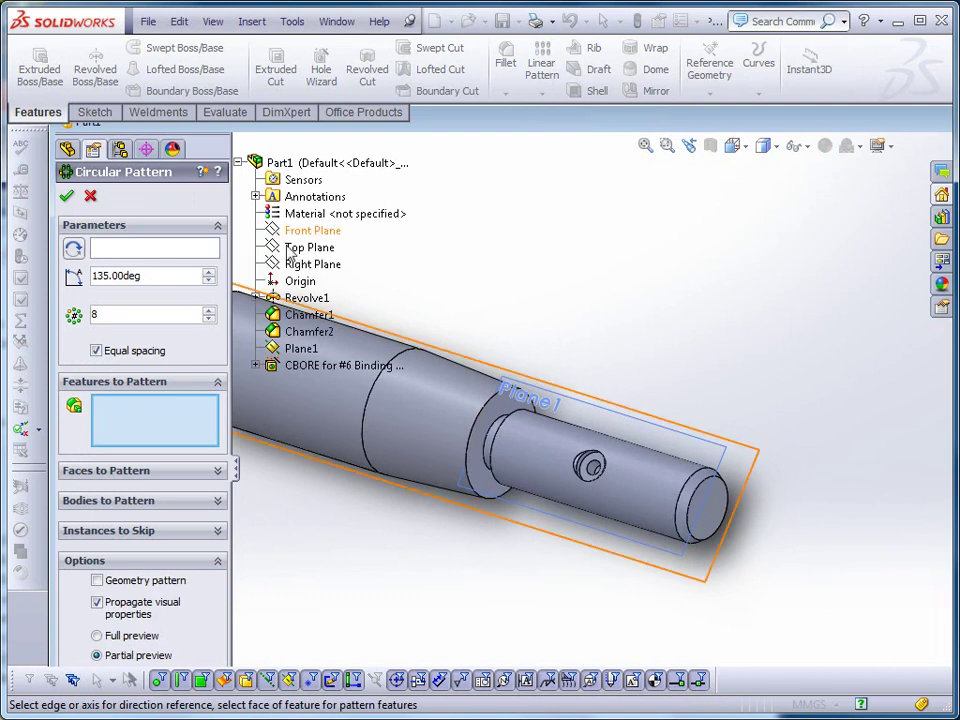
pyautogui.click(302, 366)
pyautogui.click(124, 252)
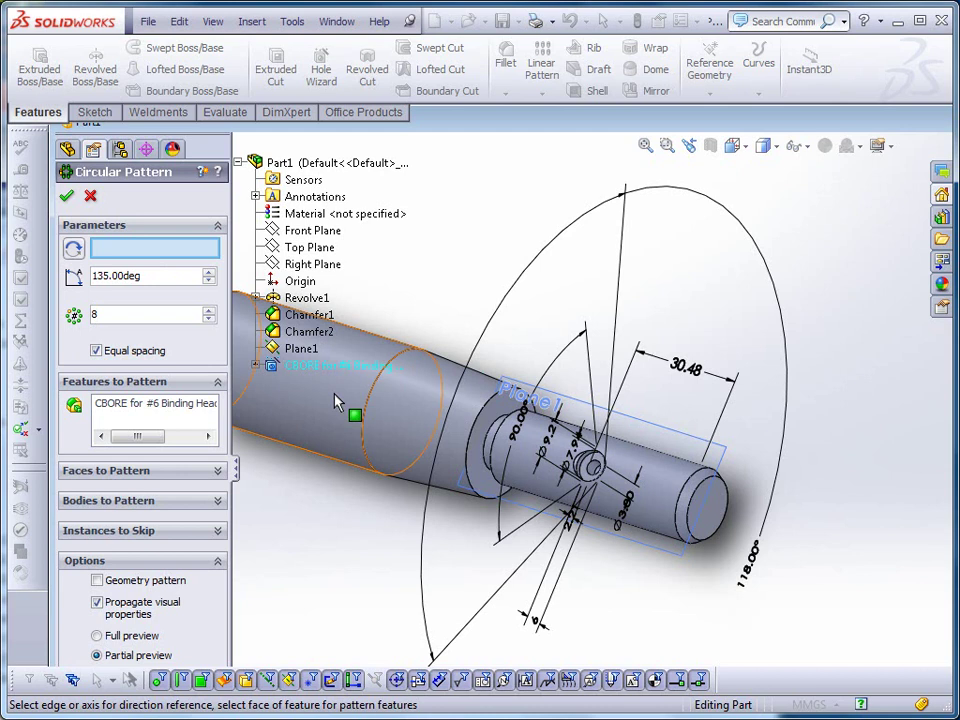
pyautogui.click(678, 476)
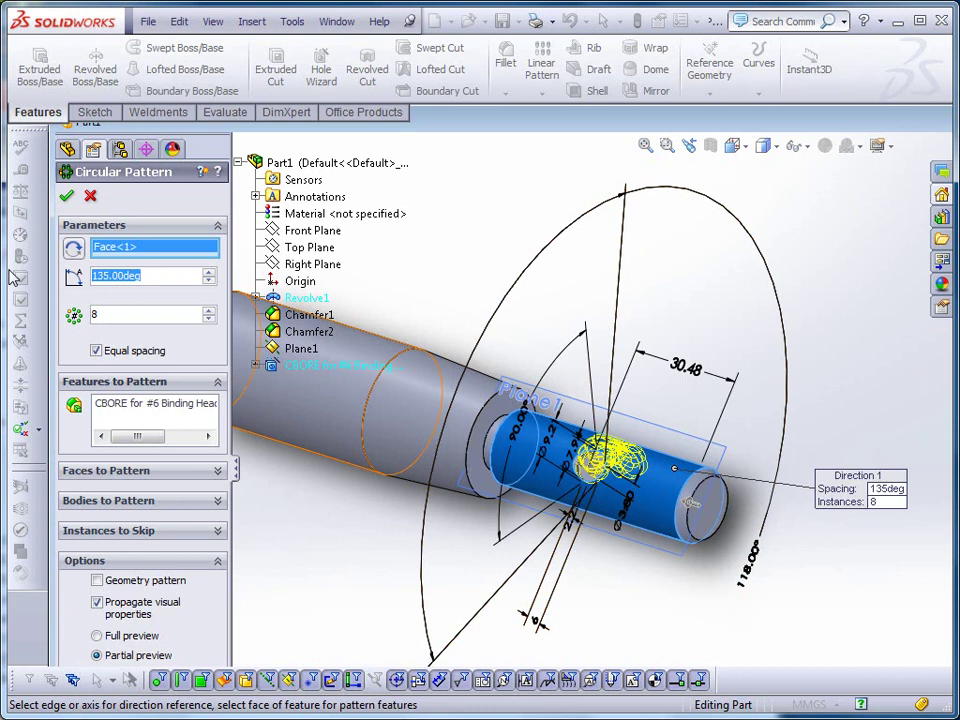
pyautogui.write('360')
pyautogui.press('Return')
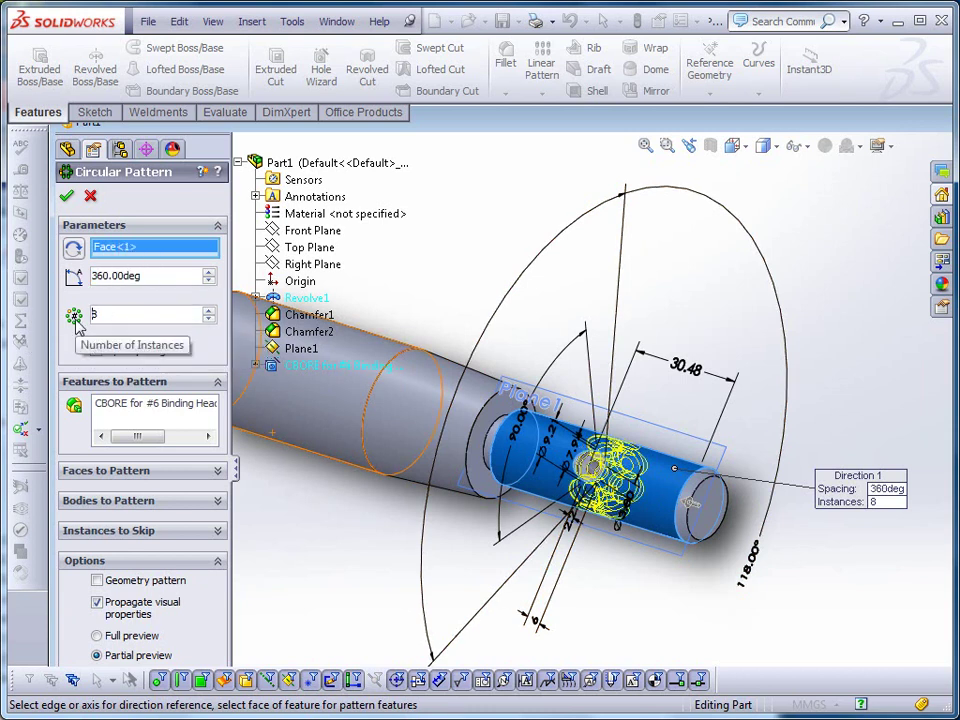
pyautogui.write('4')
pyautogui.click(66, 196)
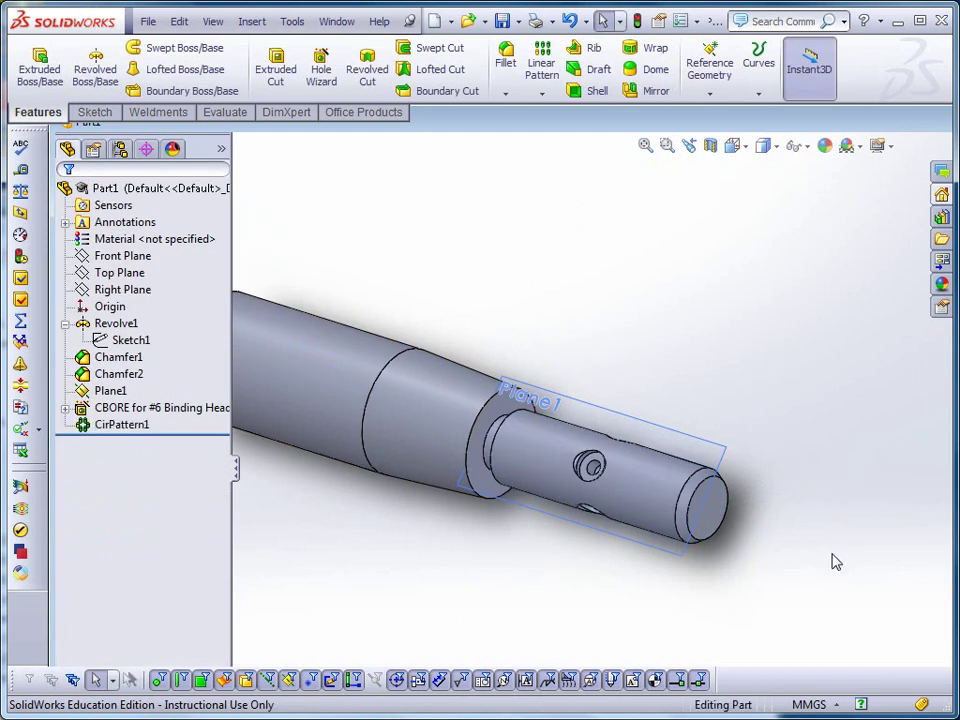
# Create a reference plane tangent to the shaft's tapered face and perpendicular to the Front Plane.
pyautogui.moveTo(834, 561); pyautogui.dragTo(879, 531, button='middle')
pyautogui.scroll(4, 660, 561)
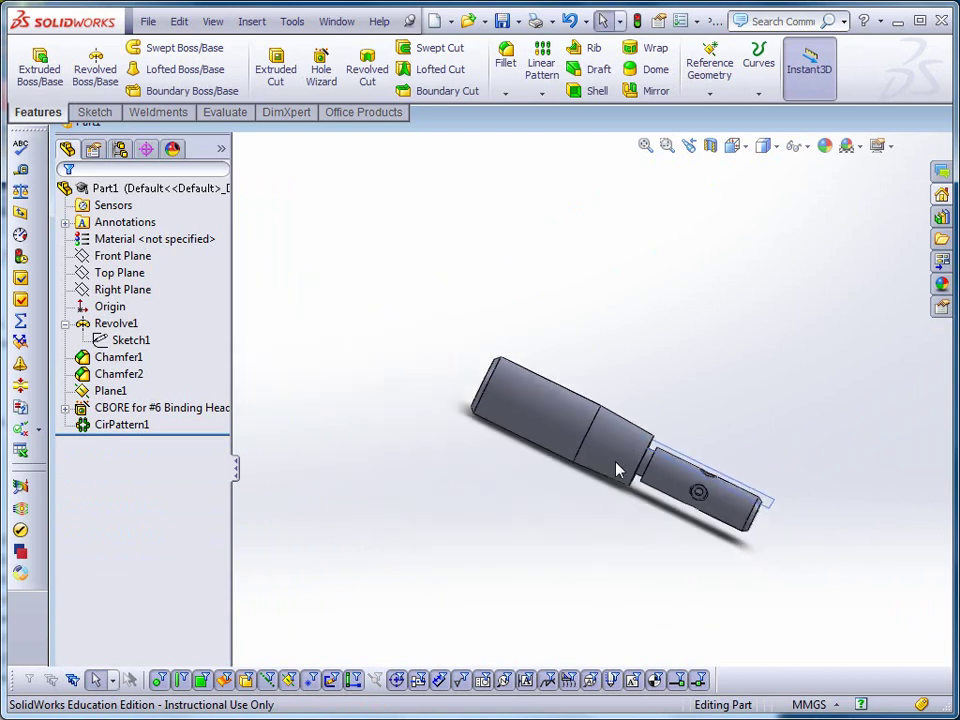
pyautogui.scroll(-3, 713, 455)
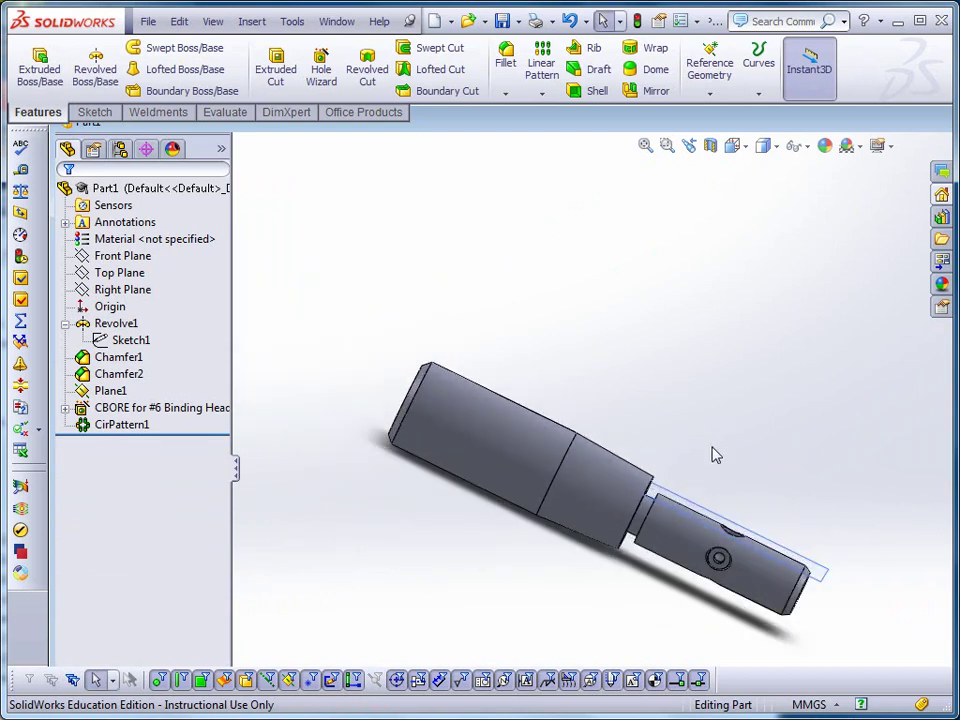
pyautogui.click(745, 147)
pyautogui.click(757, 192)
pyautogui.scroll(2, 861, 546)
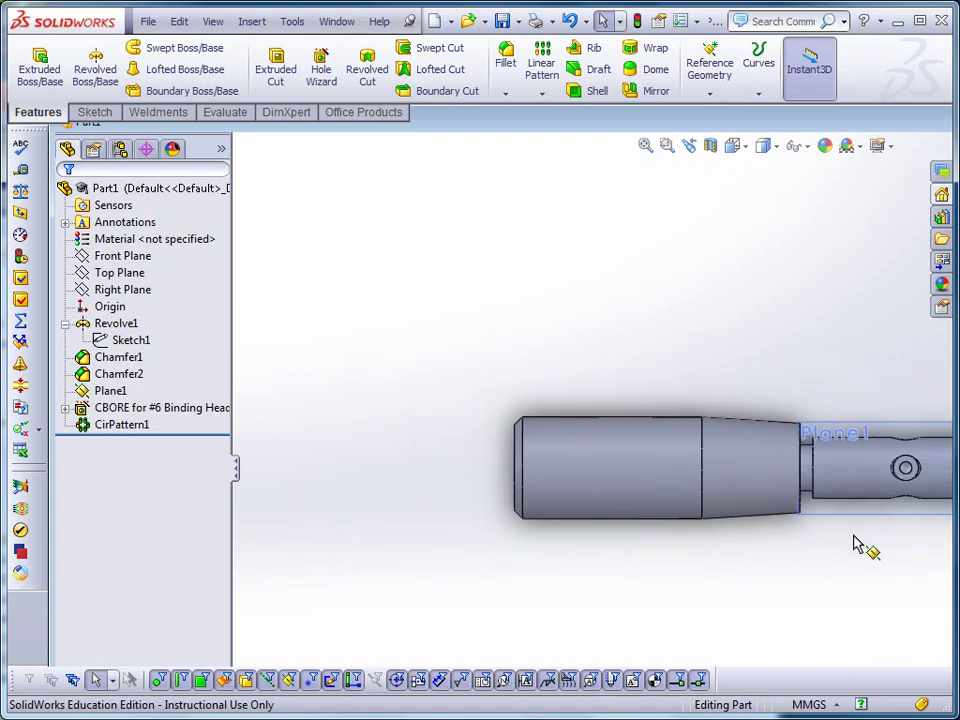
pyautogui.scroll(-4, 900, 493)
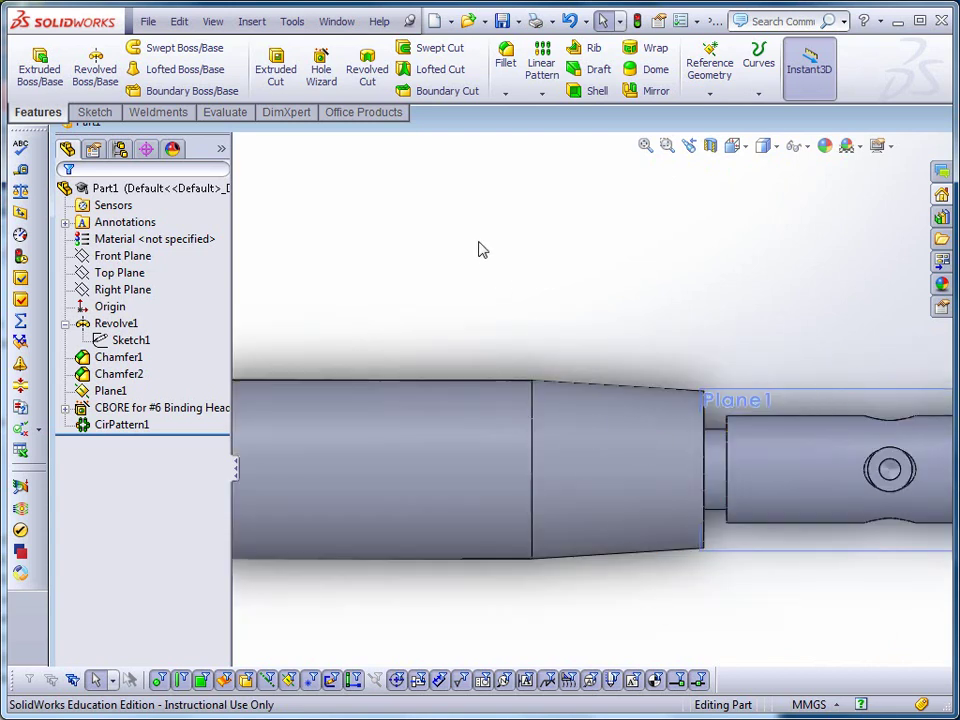
pyautogui.click(710, 93)
pyautogui.click(703, 113)
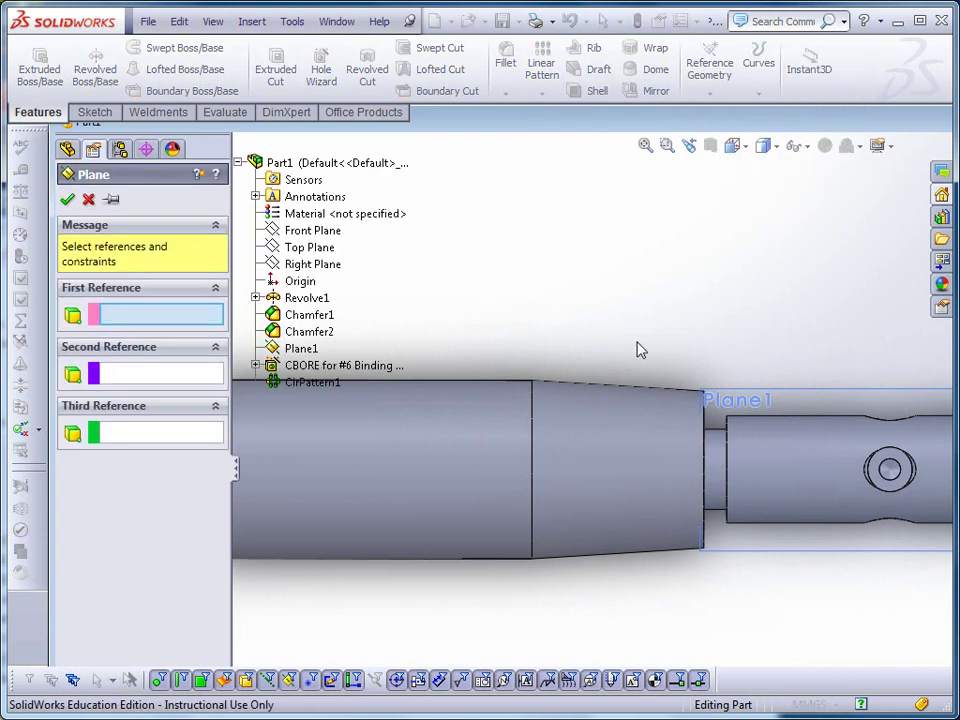
pyautogui.click(615, 442)
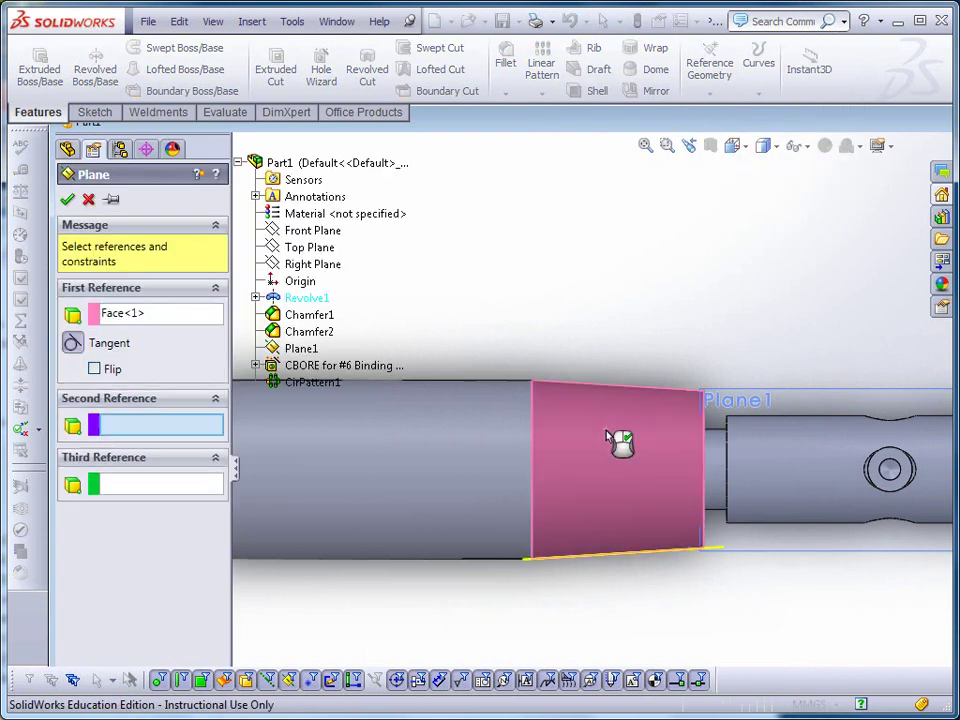
pyautogui.click(320, 233)
pyautogui.click(73, 470)
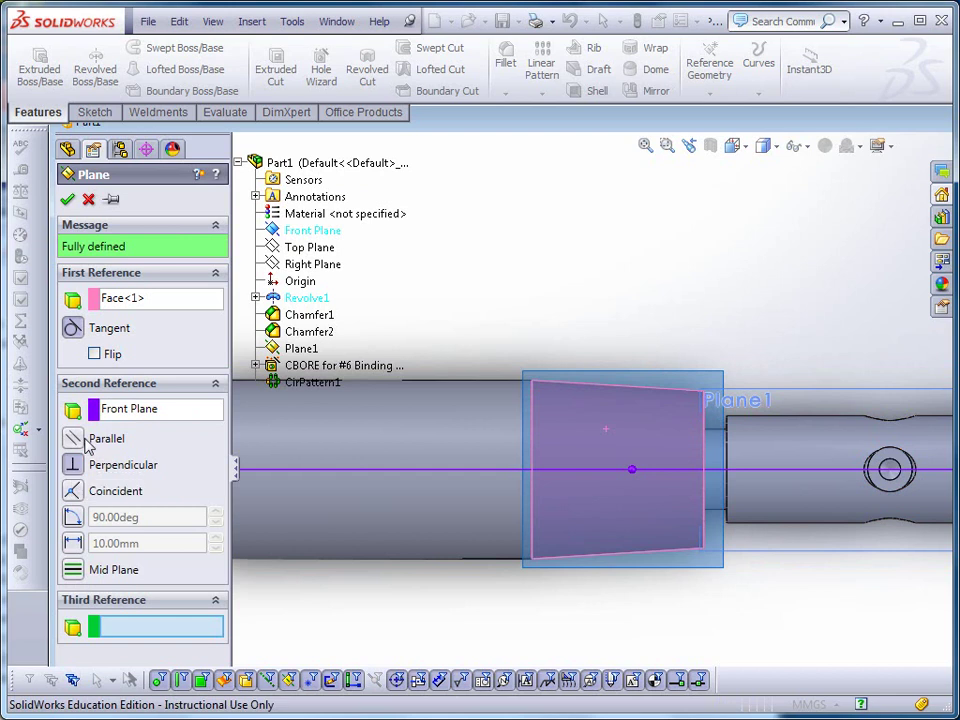
pyautogui.click(68, 201)
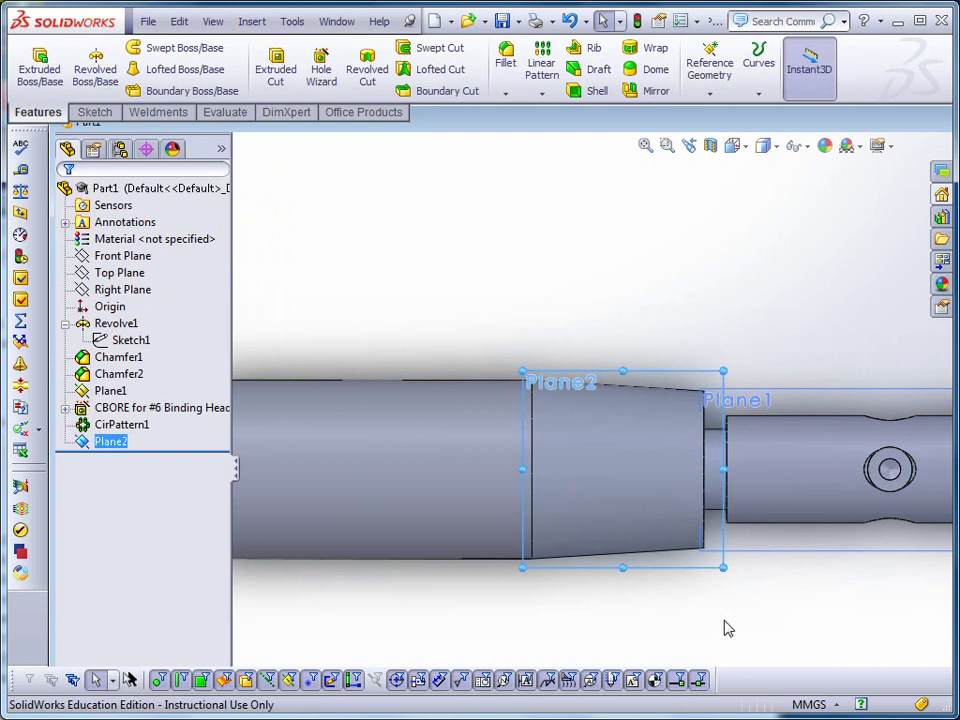
# Start a new counterbore hole with the Hole Wizard, using the plane tangent to the tapered face as its placement face.
pyautogui.scroll(4, 806, 609)
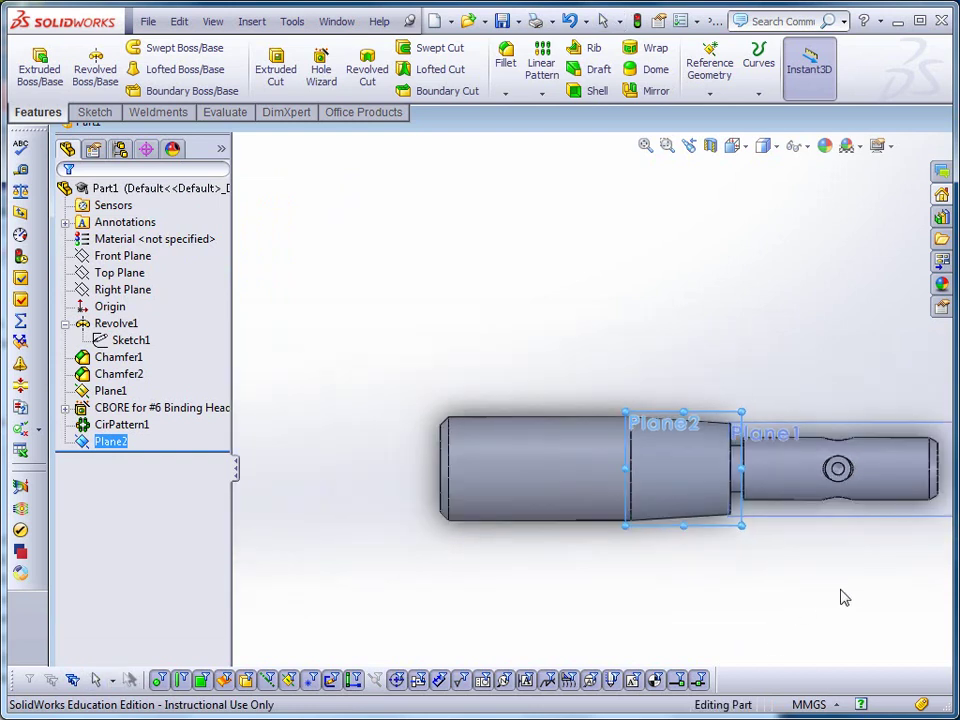
pyautogui.moveTo(842, 598); pyautogui.dragTo(780, 560, button='middle')
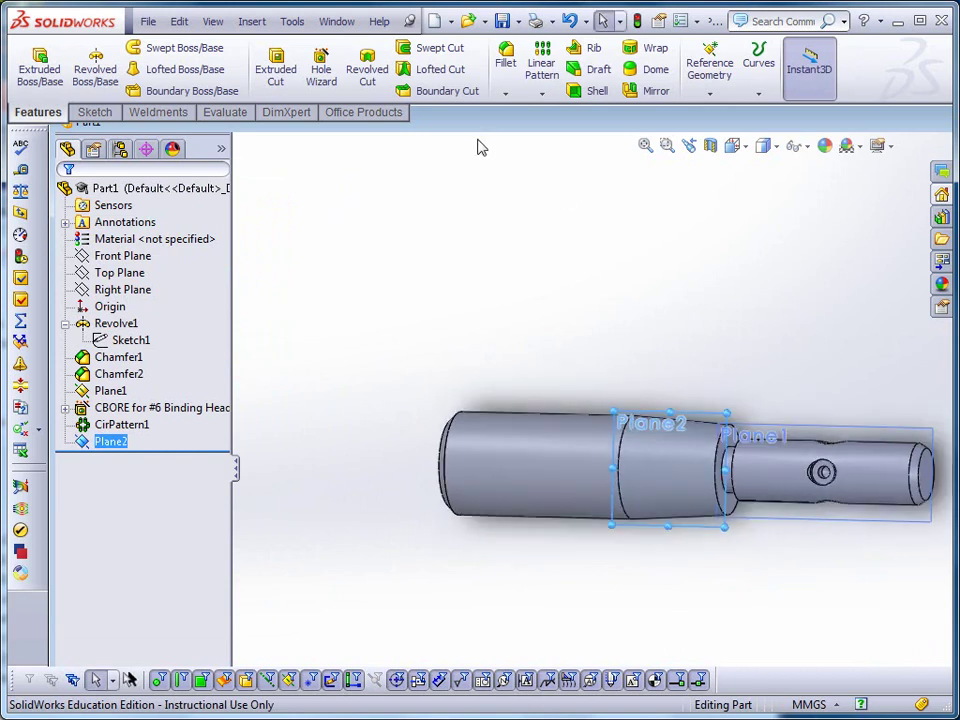
pyautogui.press('Escape')
pyautogui.click(321, 72)
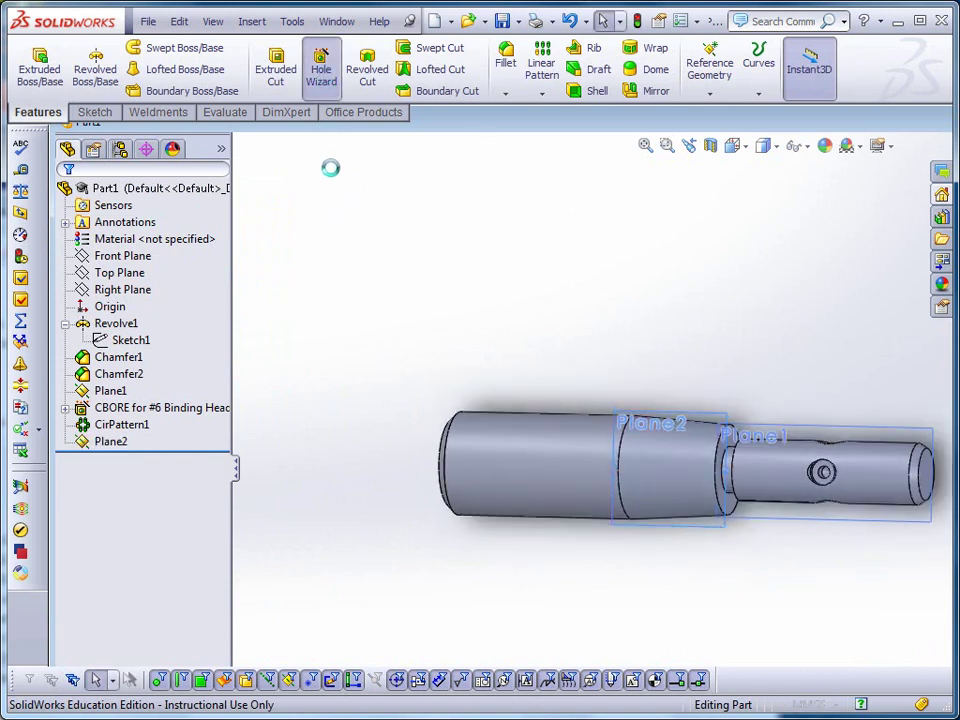
pyautogui.click(166, 229)
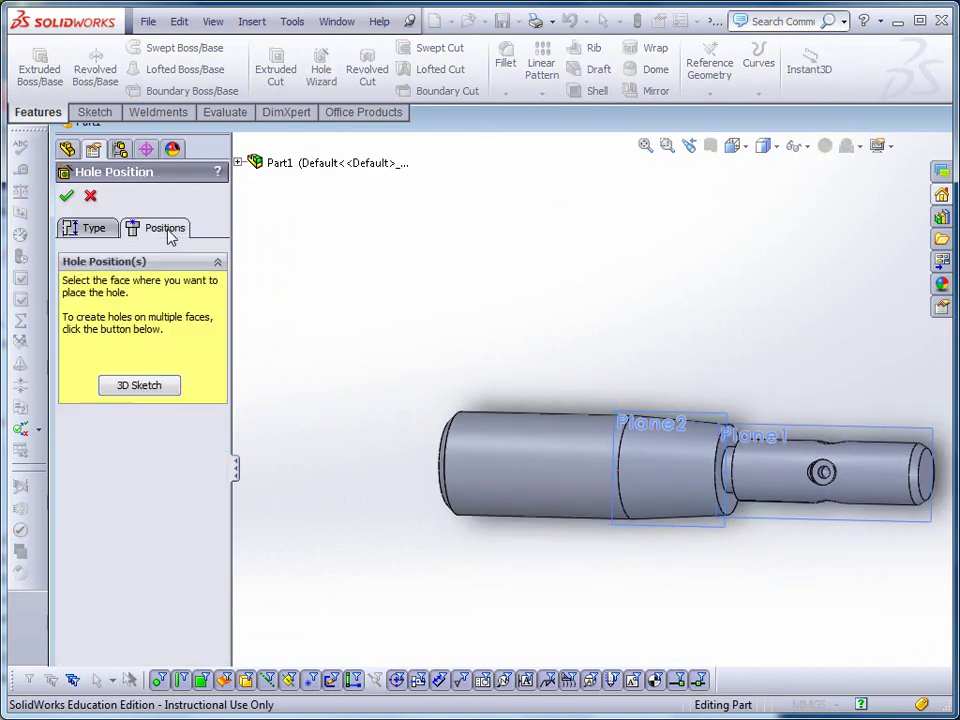
pyautogui.click(697, 535)
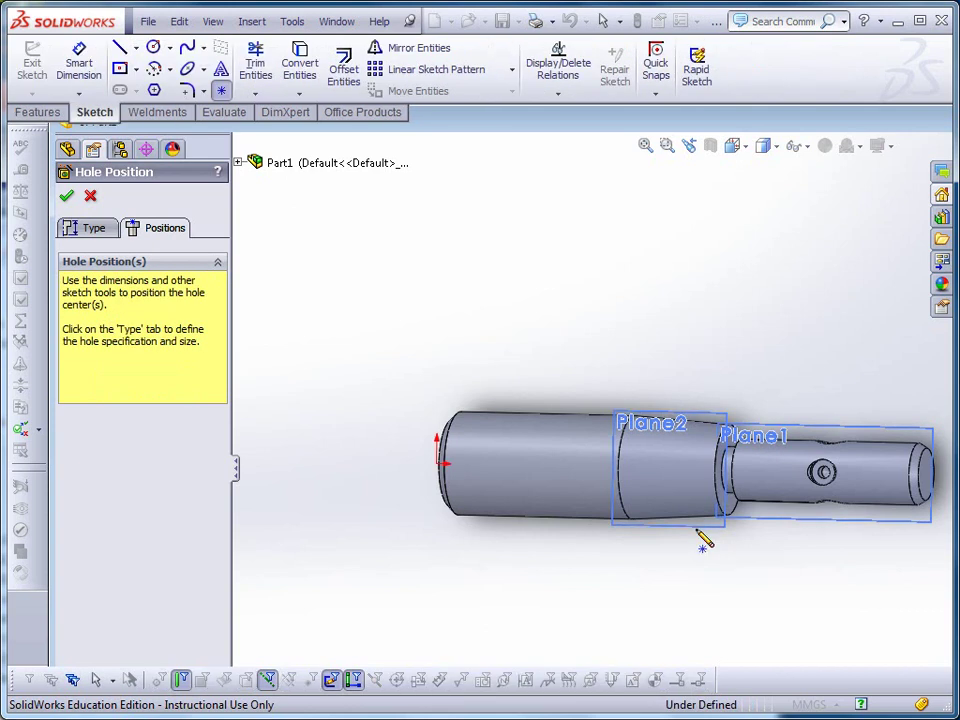
# Sketch a horizontal construction centerline through the origin, running past both ends of the shaft.
pyautogui.click(137, 50)
pyautogui.click(130, 87)
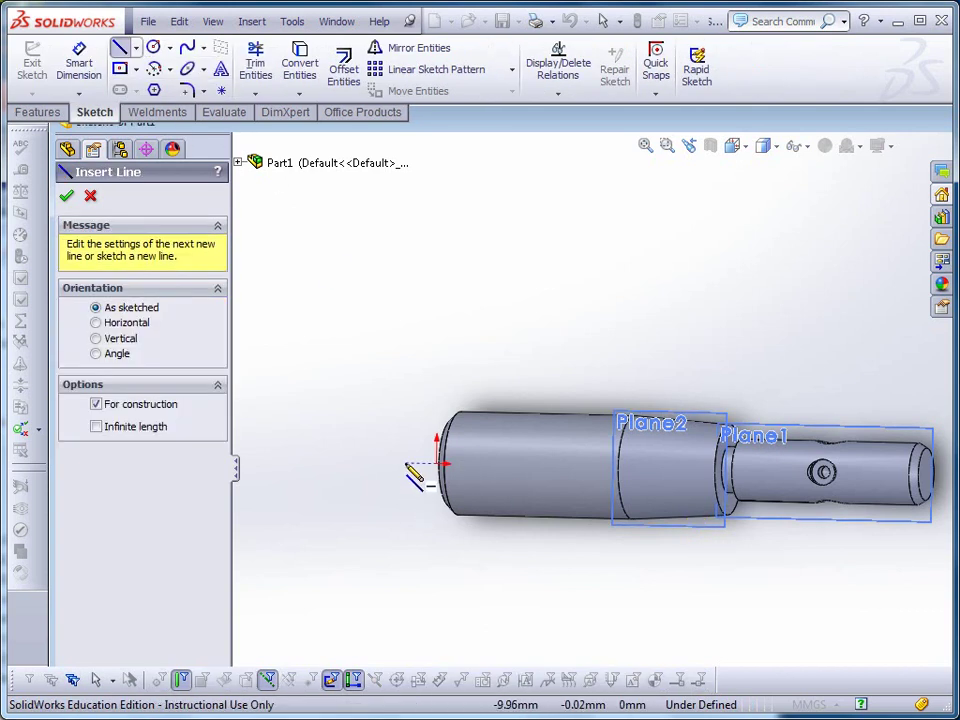
pyautogui.click(441, 463)
pyautogui.scroll(2, 890, 510)
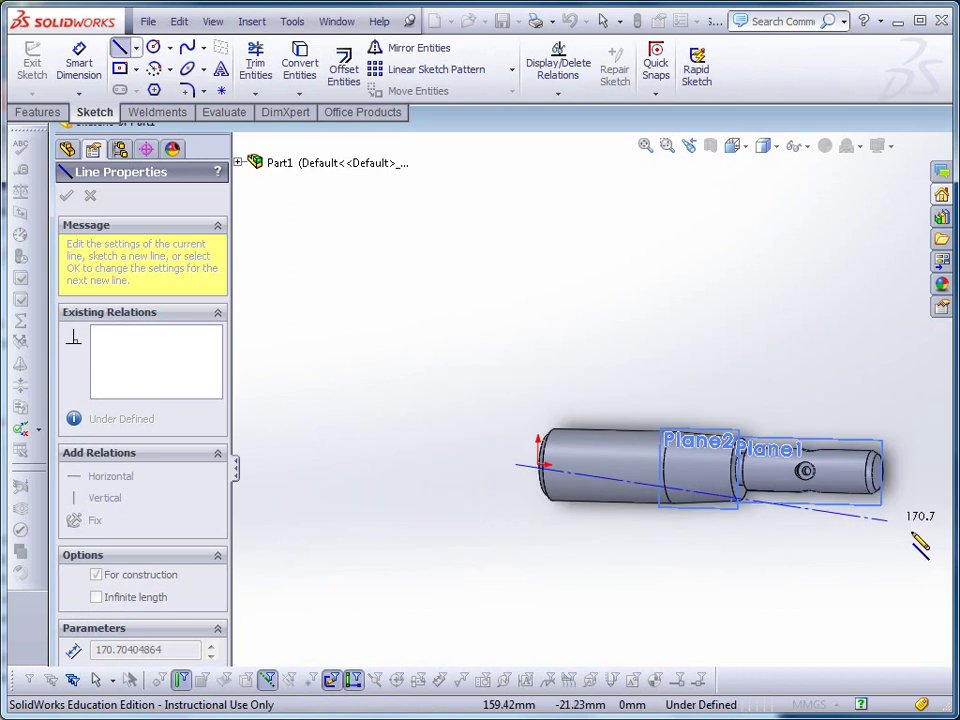
pyautogui.click(919, 476)
pyautogui.press('Escape')
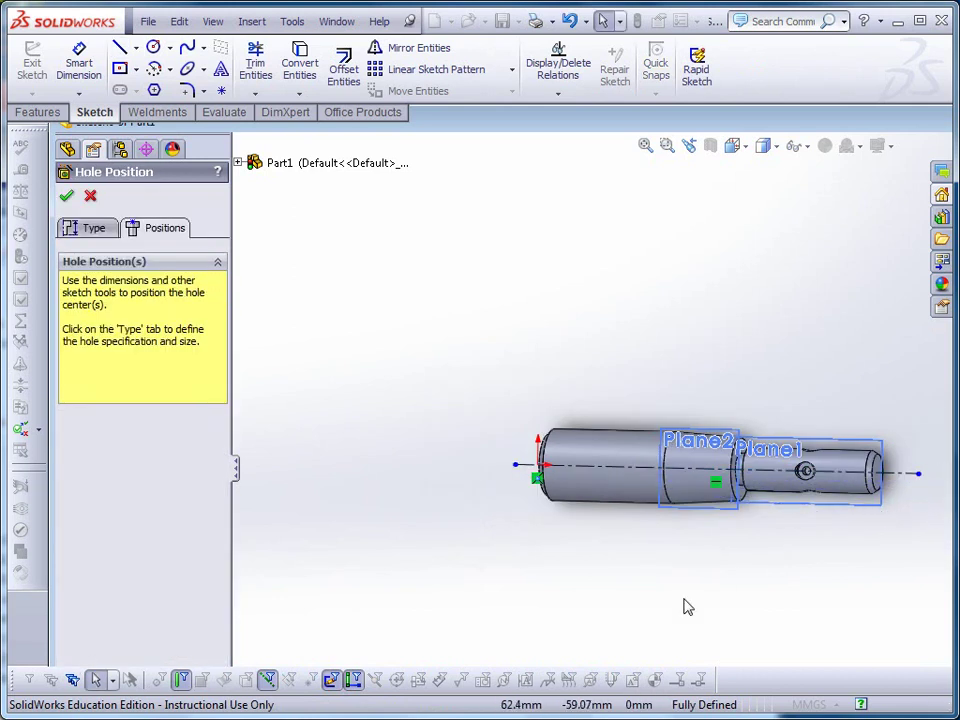
# Place the hole center point on the construction centerline, near the middle of the tapered section.
pyautogui.click(750, 150)
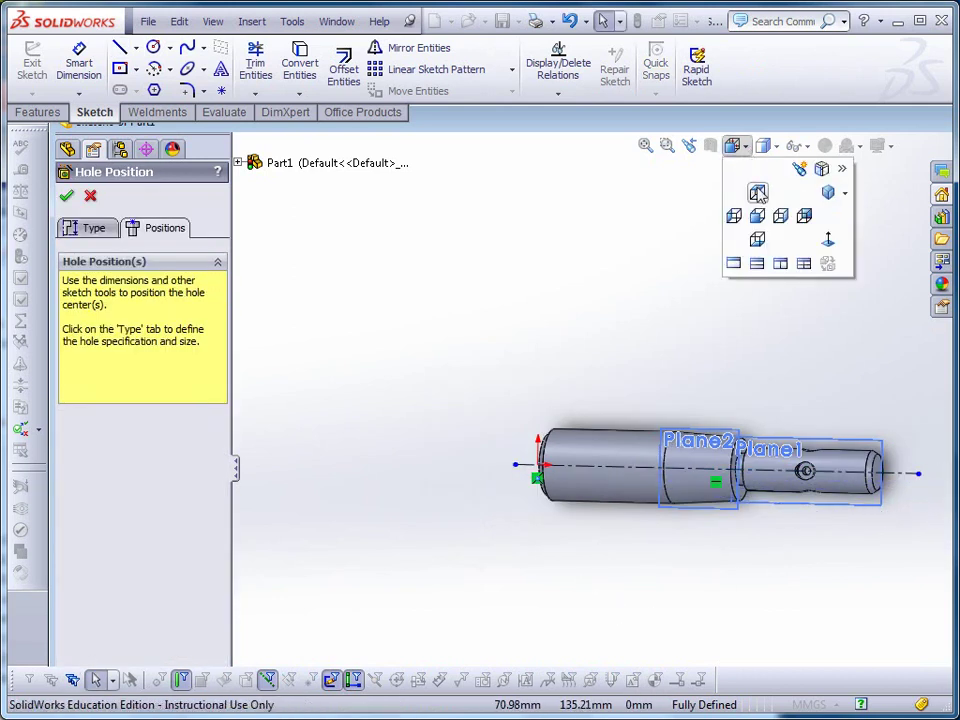
pyautogui.click(756, 189)
pyautogui.scroll(-5, 775, 530)
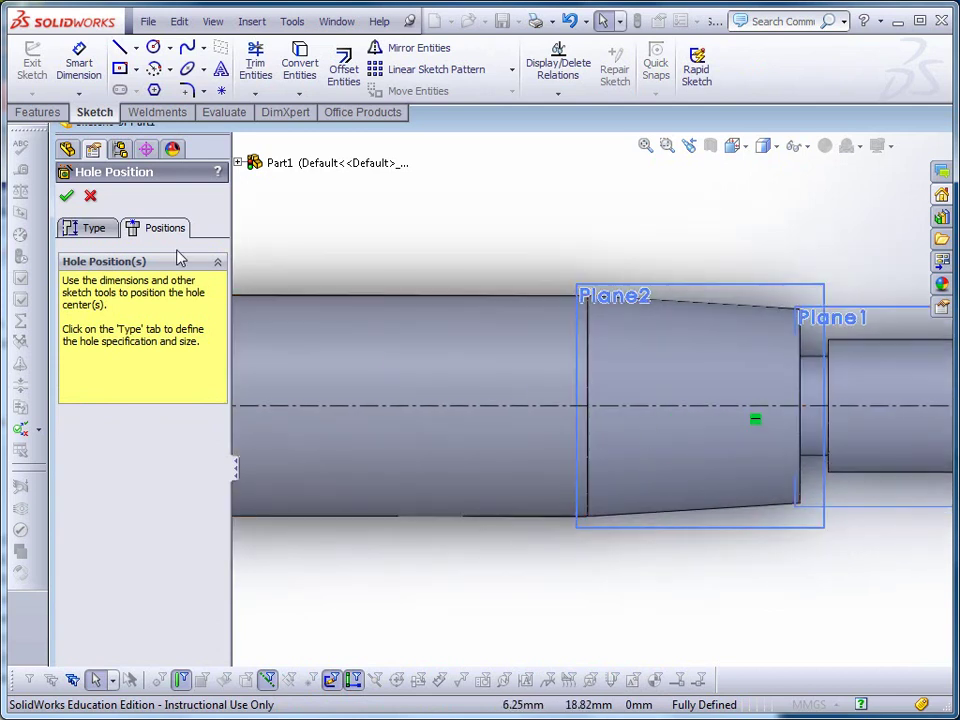
pyautogui.click(222, 92)
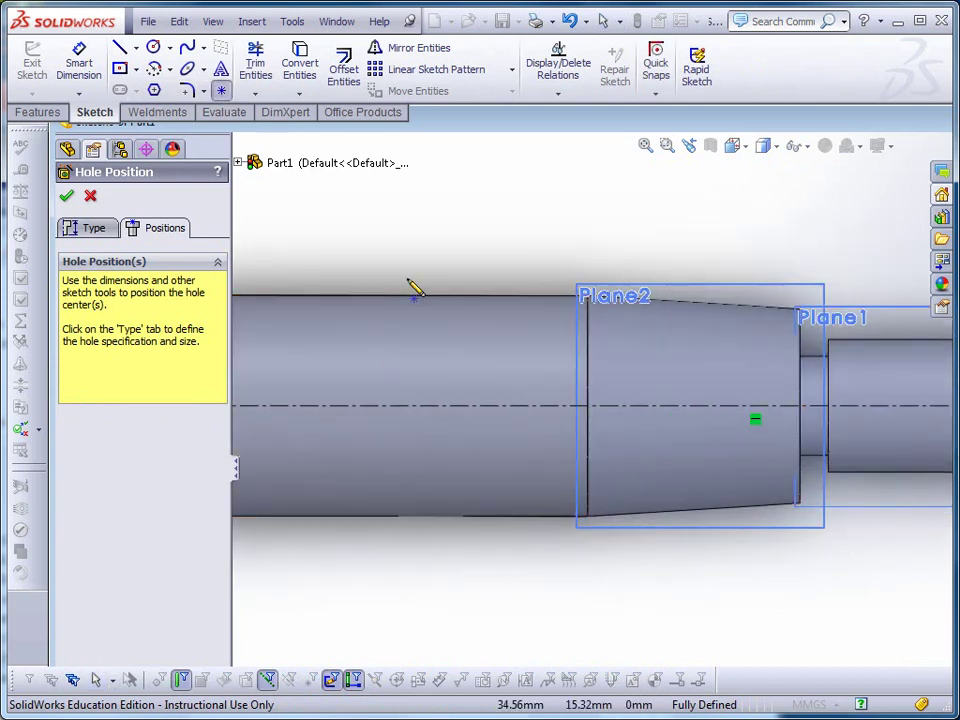
pyautogui.click(689, 406)
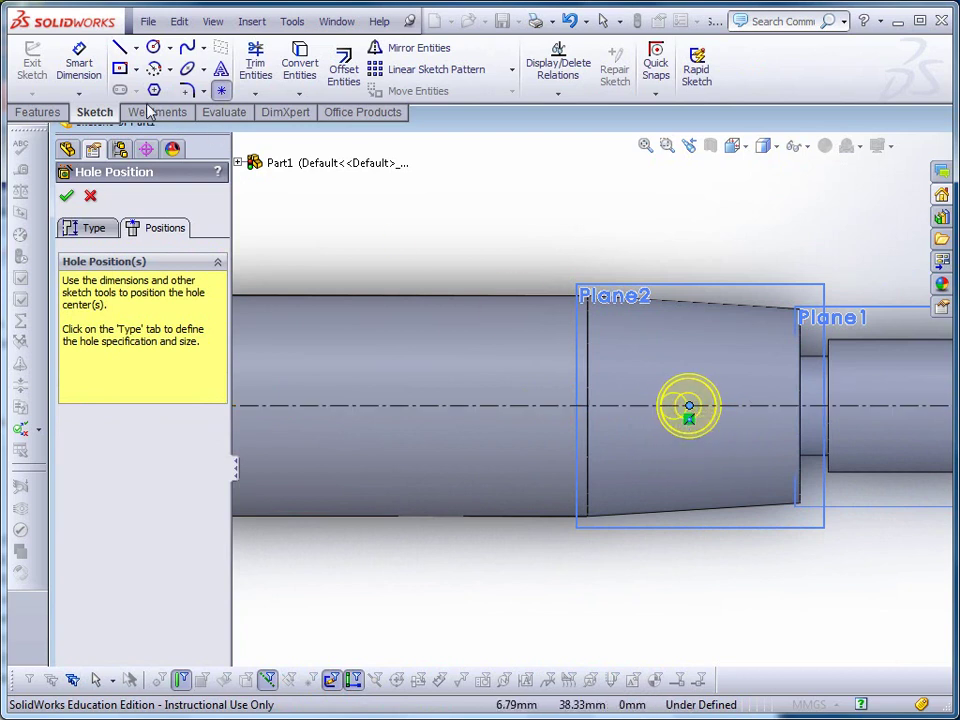
# Dimension the hole center point 20 mm from the shoulder edge at the small end of the tapered section.
pyautogui.click(79, 62)
pyautogui.click(705, 412)
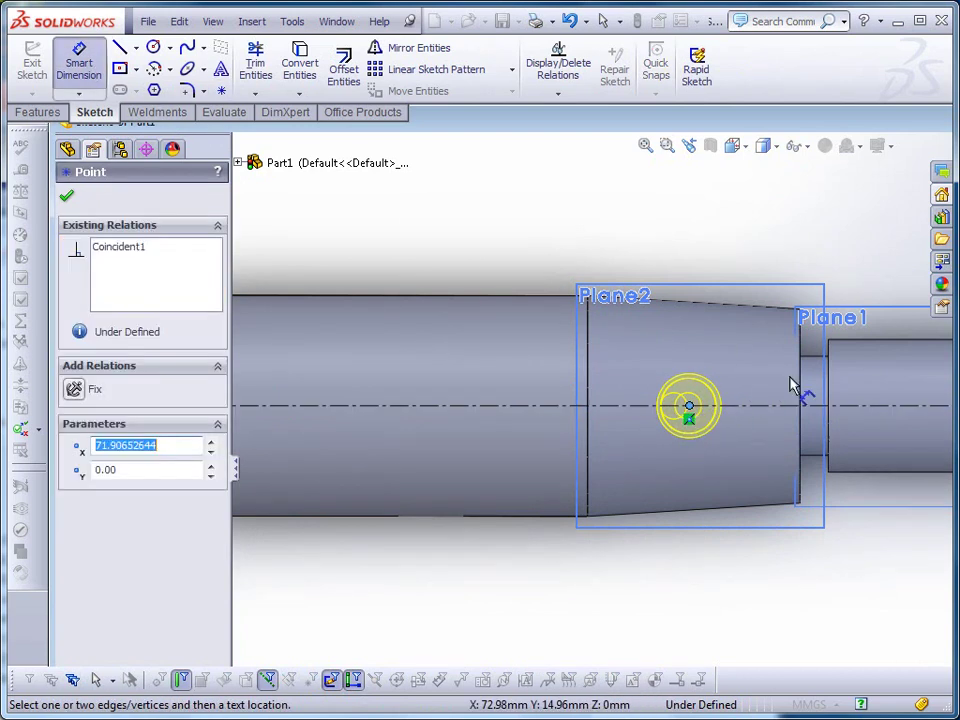
pyautogui.click(803, 388)
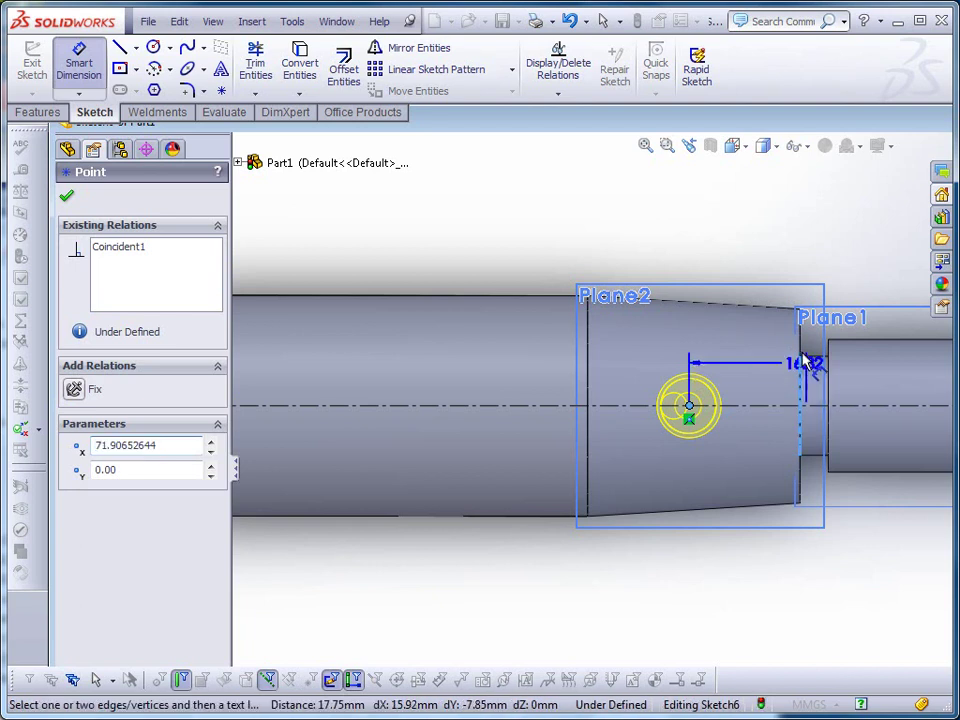
pyautogui.click(762, 247)
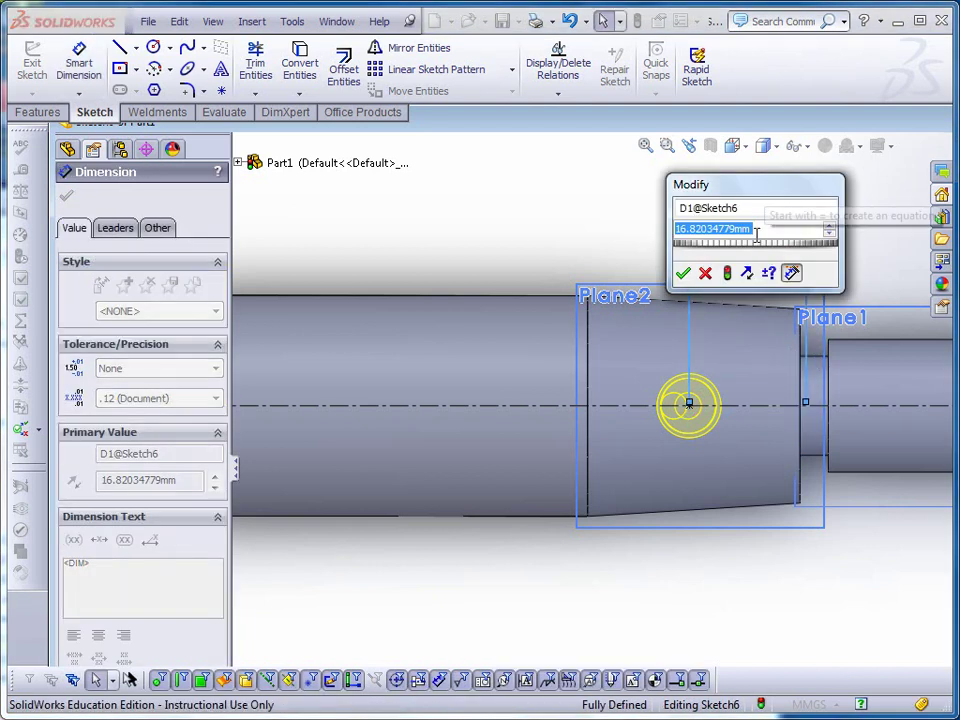
pyautogui.write('20')
pyautogui.press('Return')
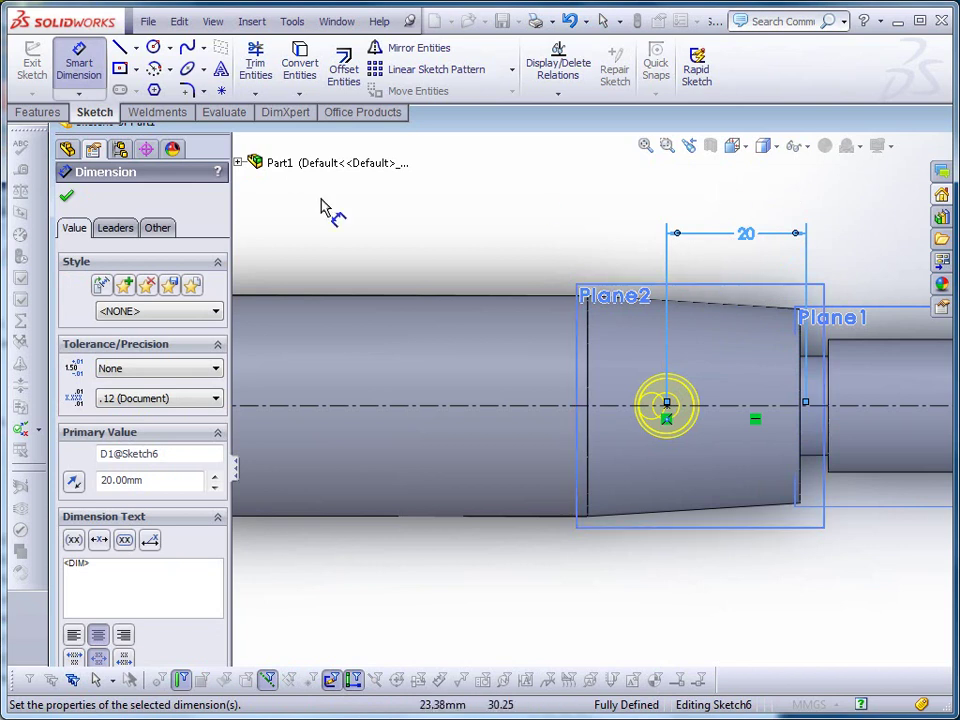
pyautogui.click(66, 196)
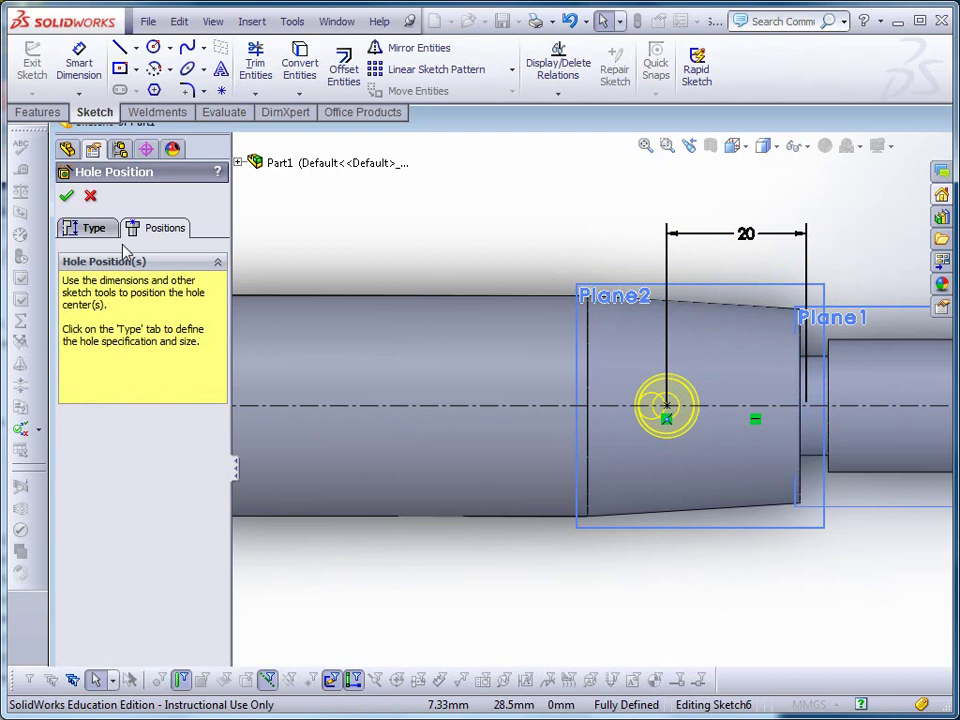
# Set the tapered-face counterbore's end condition to Blind with a depth of 6 mm and finish the hole.
pyautogui.scroll(-3, 223, 549)
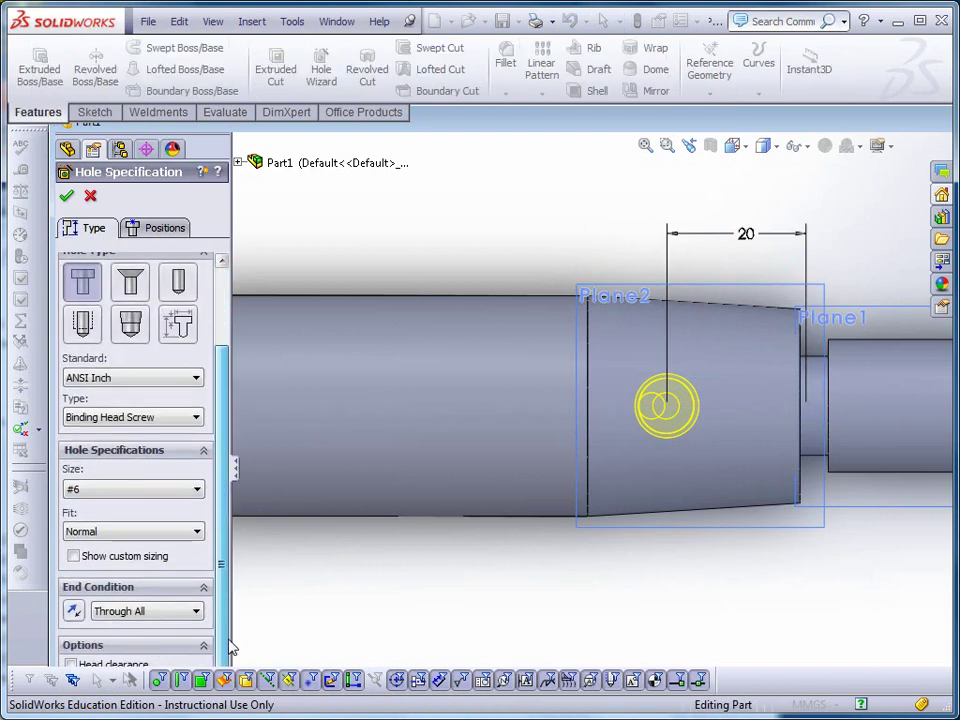
pyautogui.click(197, 614)
pyautogui.click(110, 627)
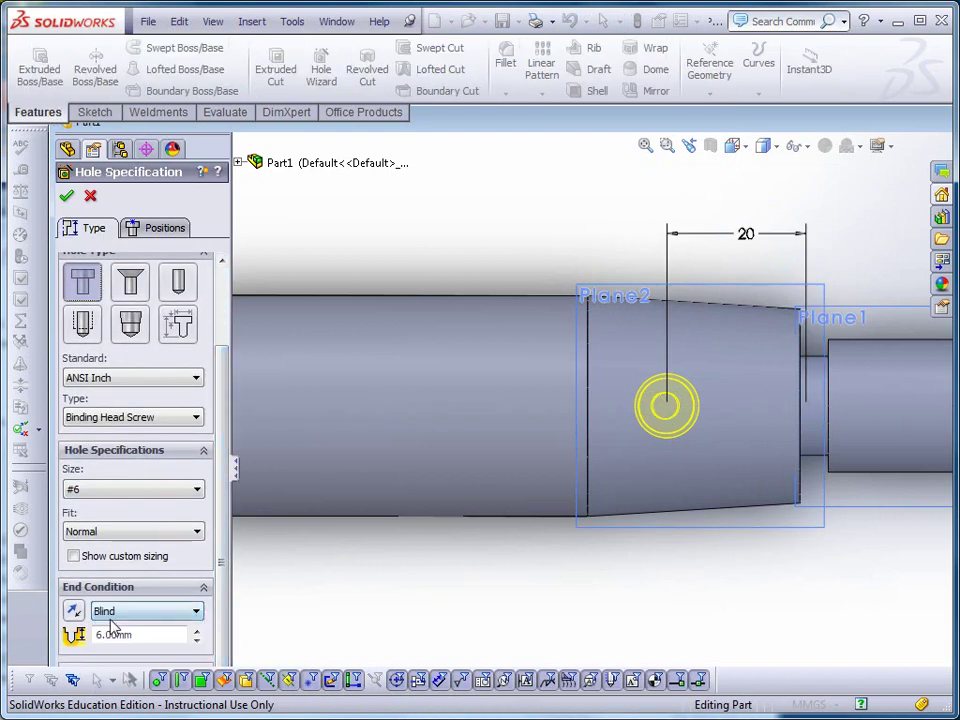
pyautogui.click(66, 197)
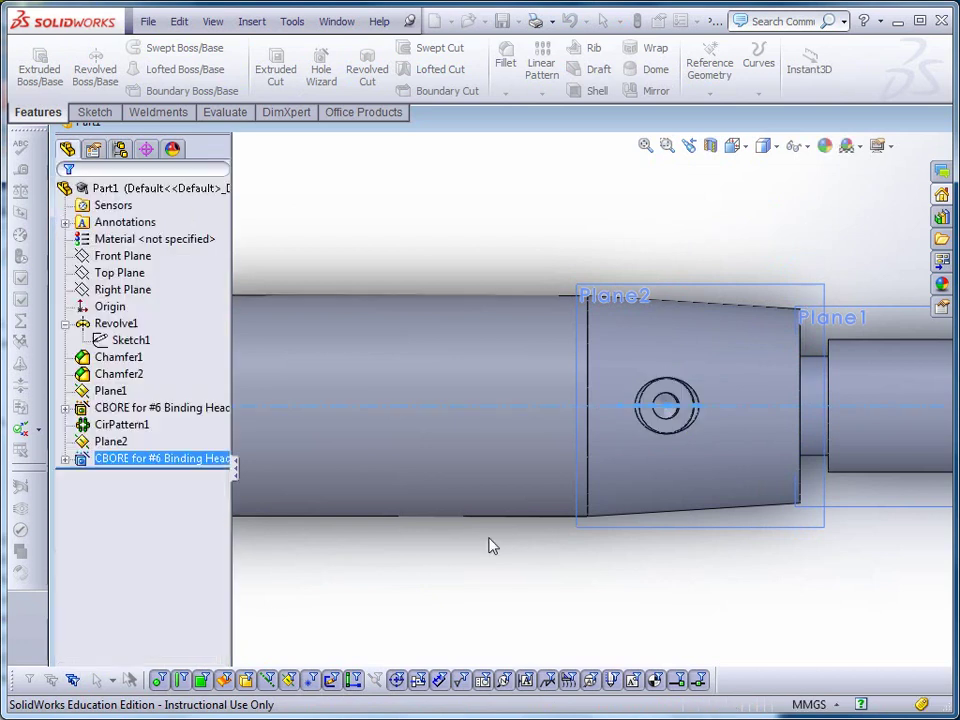
# Section the shaft view along the Front Plane at 0 mm offset to expose the counterbore holes.
pyautogui.scroll(3, 696, 570)
pyautogui.moveTo(696, 570); pyautogui.dragTo(610, 445, button='middle')
pyautogui.click(710, 146)
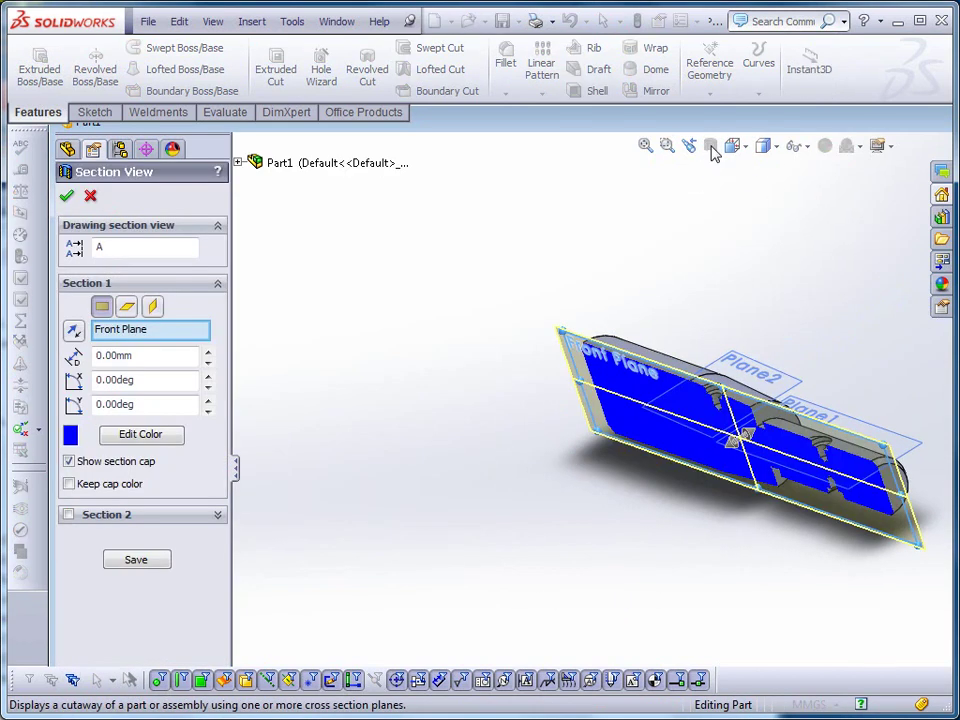
pyautogui.click(66, 197)
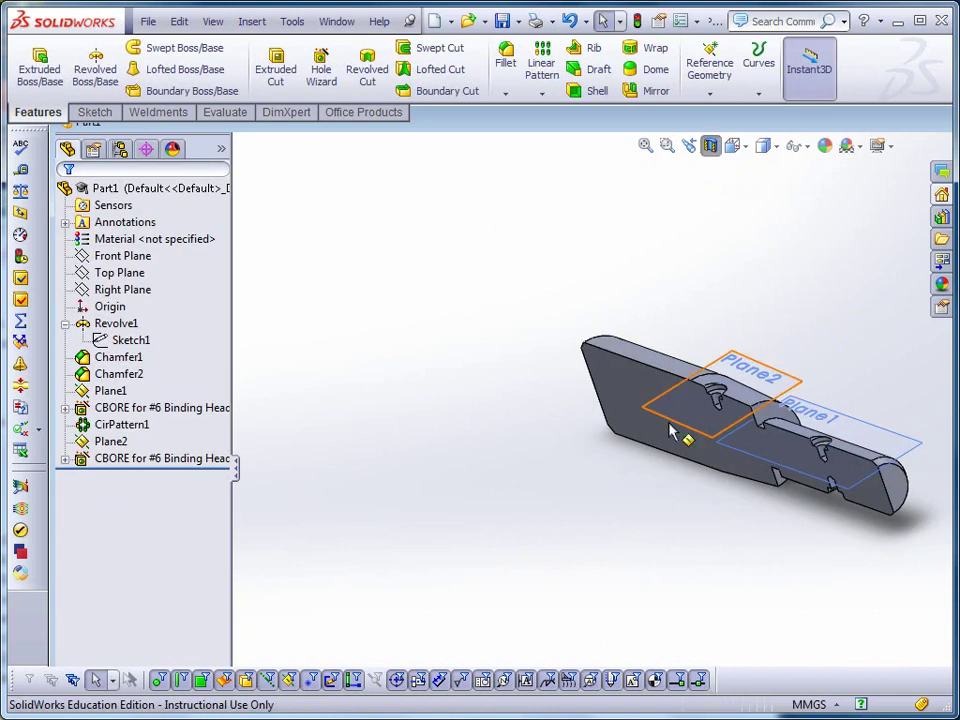
# Examine the sectioned tapered-face counterbore, checking its direction and depth relative to the tangent plane and the curved surface.
pyautogui.click(735, 146)
pyautogui.click(748, 191)
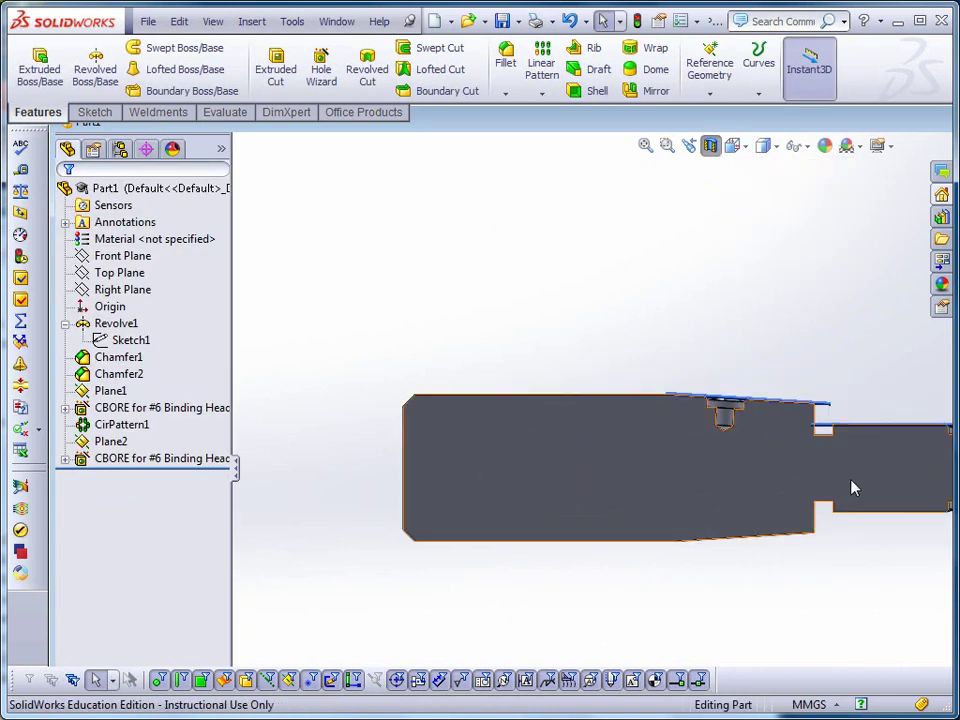
pyautogui.scroll(-2, 890, 485)
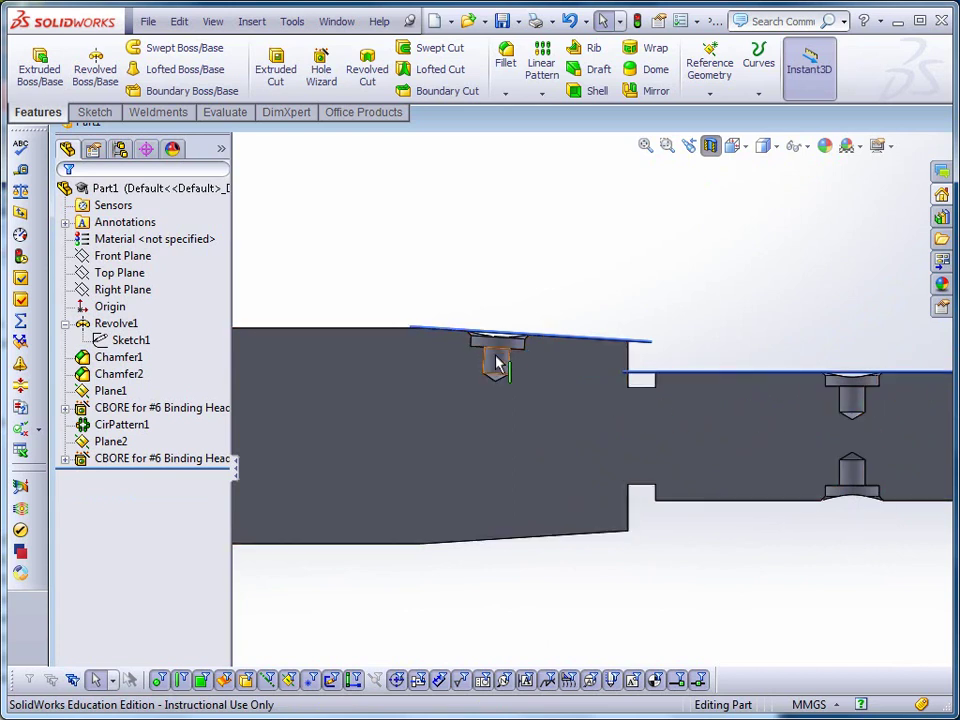
pyautogui.scroll(-4, 476, 343)
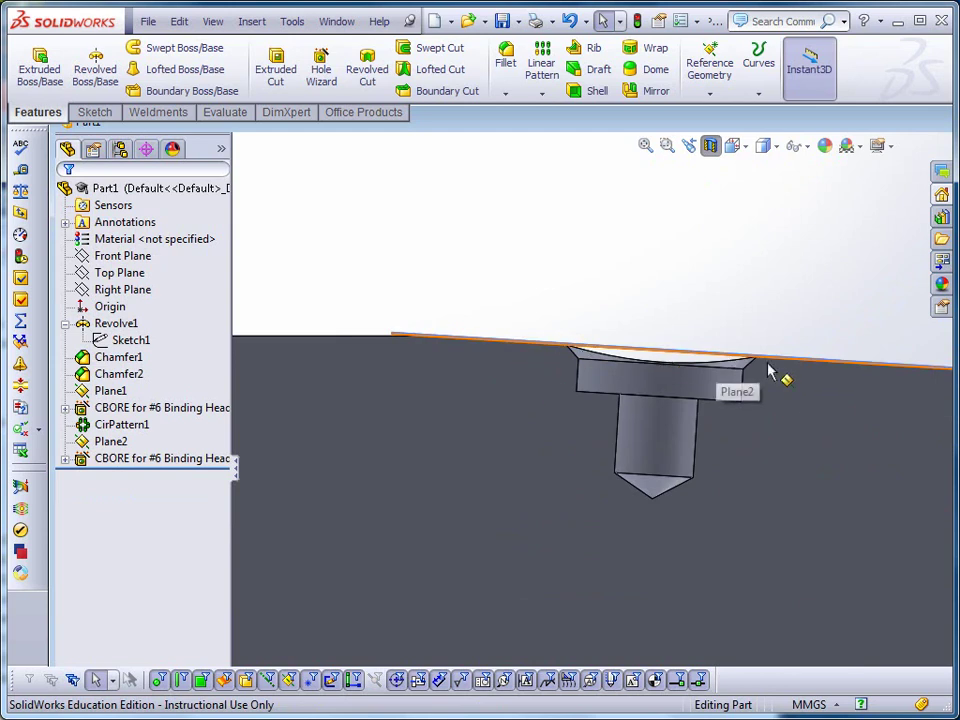
pyautogui.scroll(4, 655, 535)
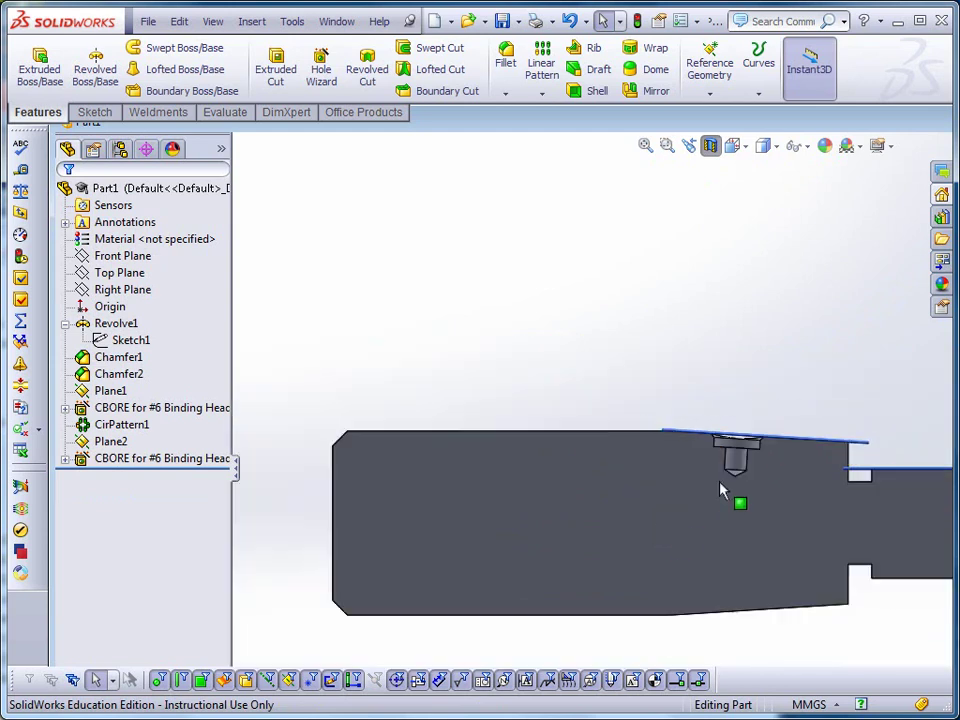
pyautogui.scroll(-4, 722, 491)
pyautogui.scroll(3, 782, 529)
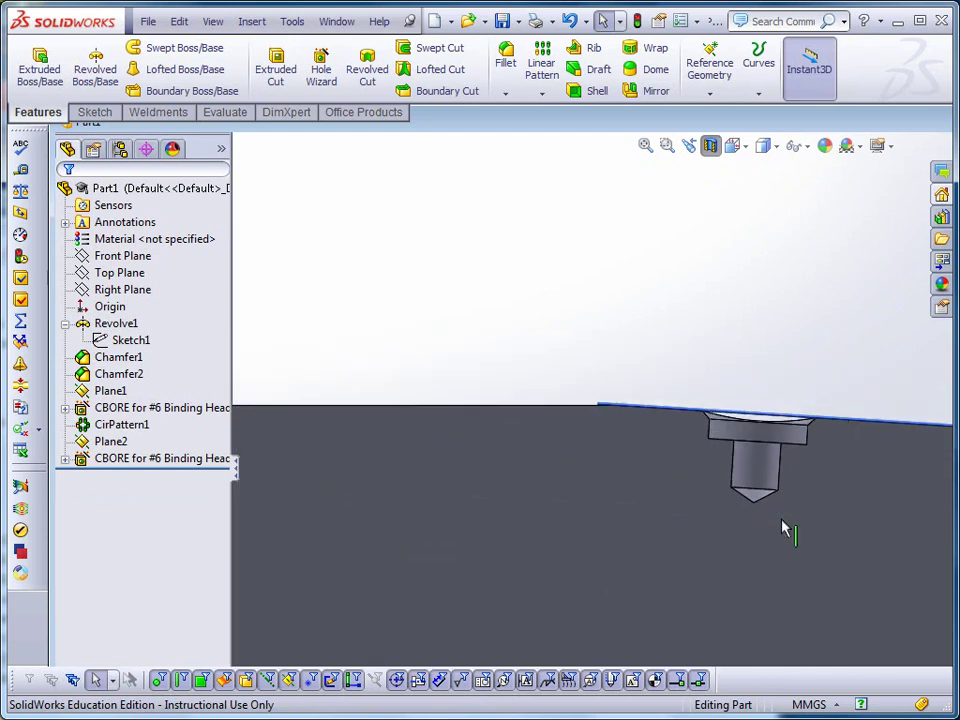
pyautogui.click(815, 424)
pyautogui.scroll(-2, 815, 424)
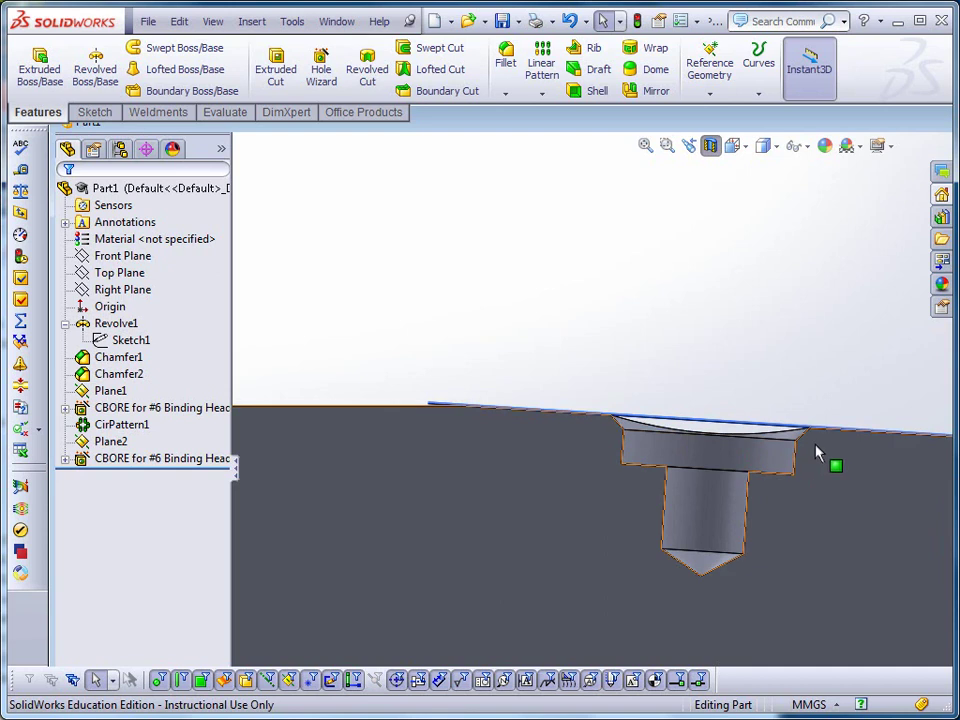
pyautogui.moveTo(835, 396); pyautogui.dragTo(823, 499, button='middle')
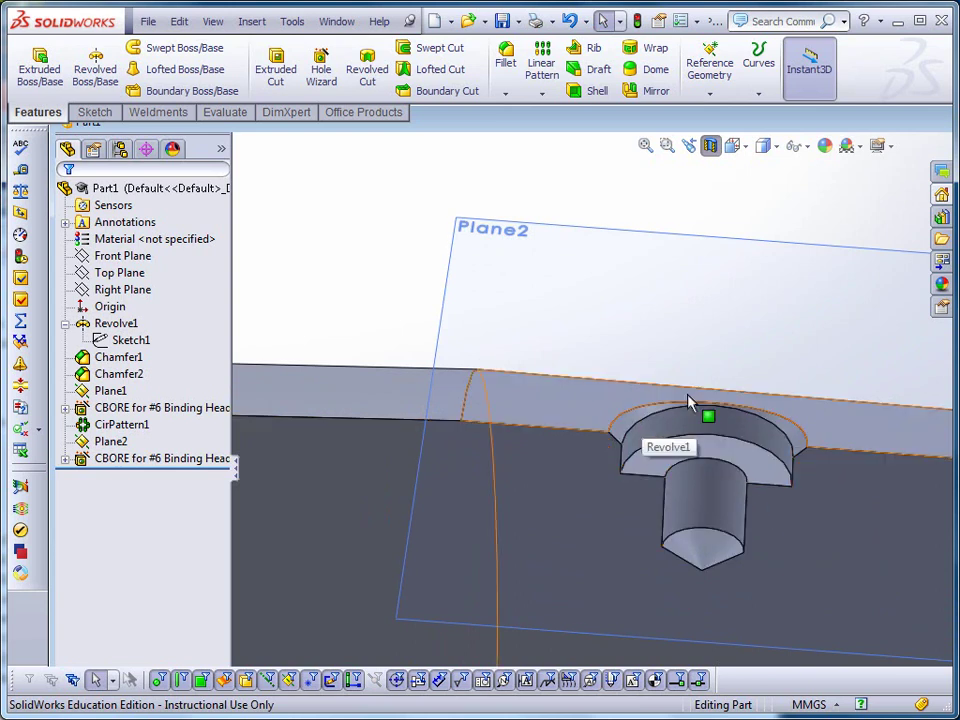
pyautogui.scroll(3, 772, 601)
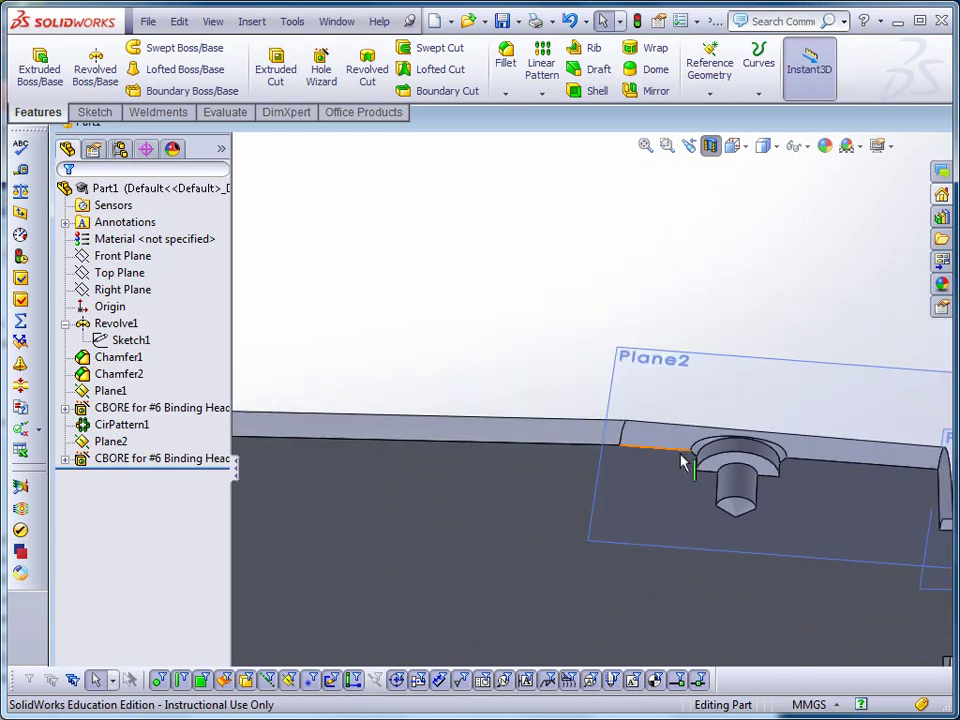